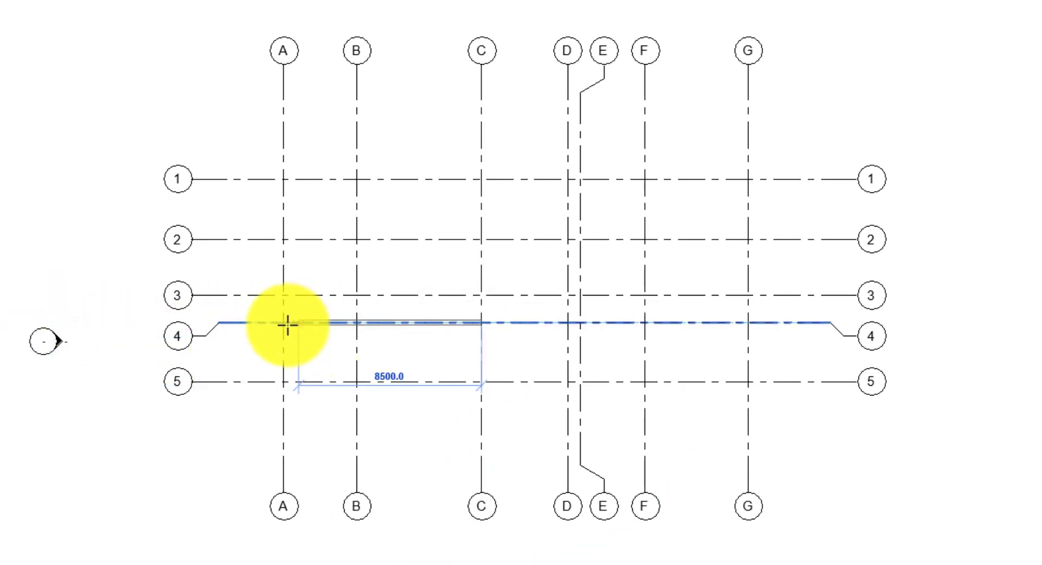
Step: Finish the wall along grid 4 at the grid A intersection
left_click(279, 324)
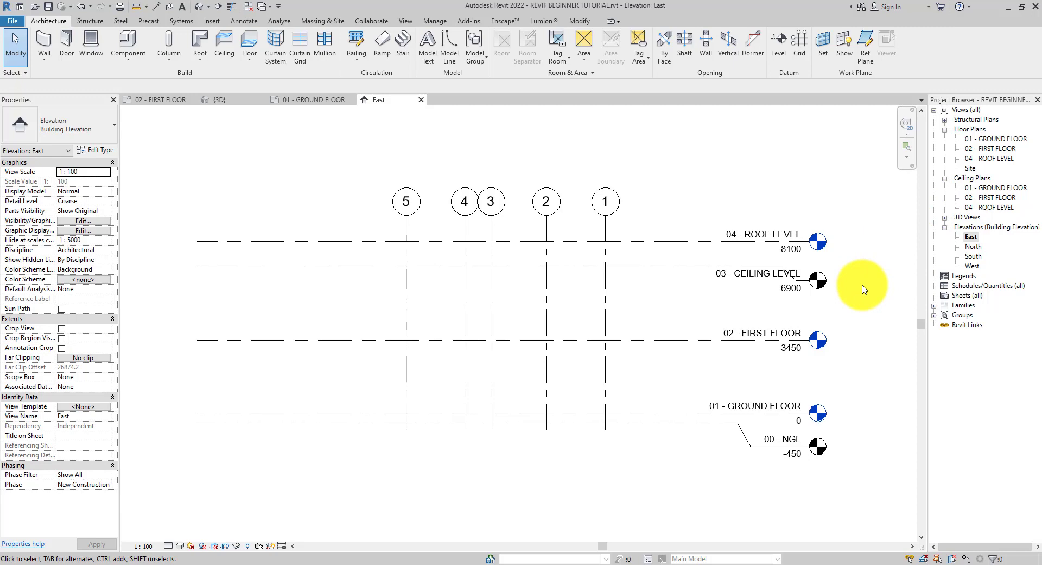
double_click(1002, 139)
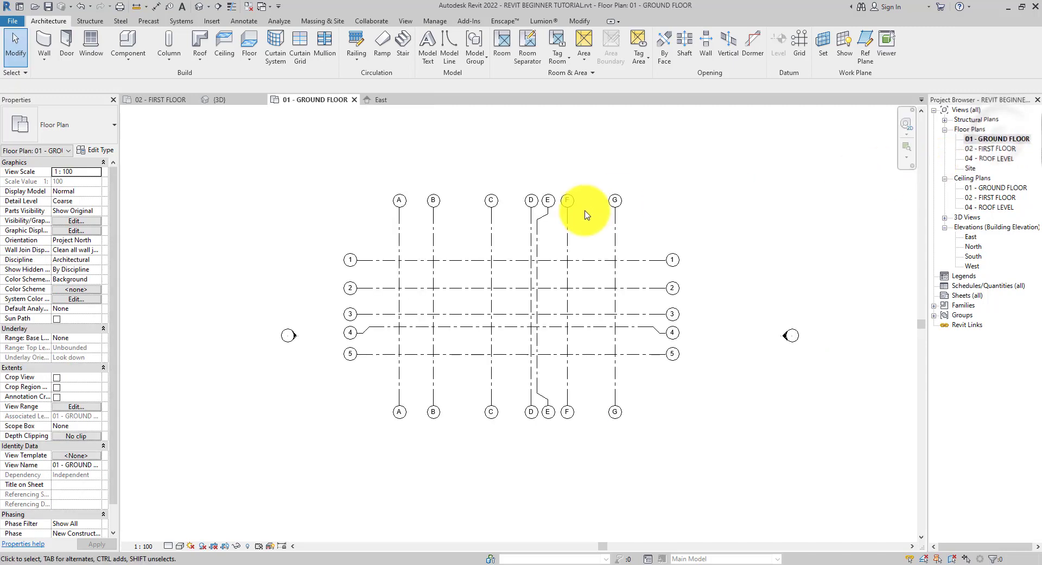
double_click(971, 237)
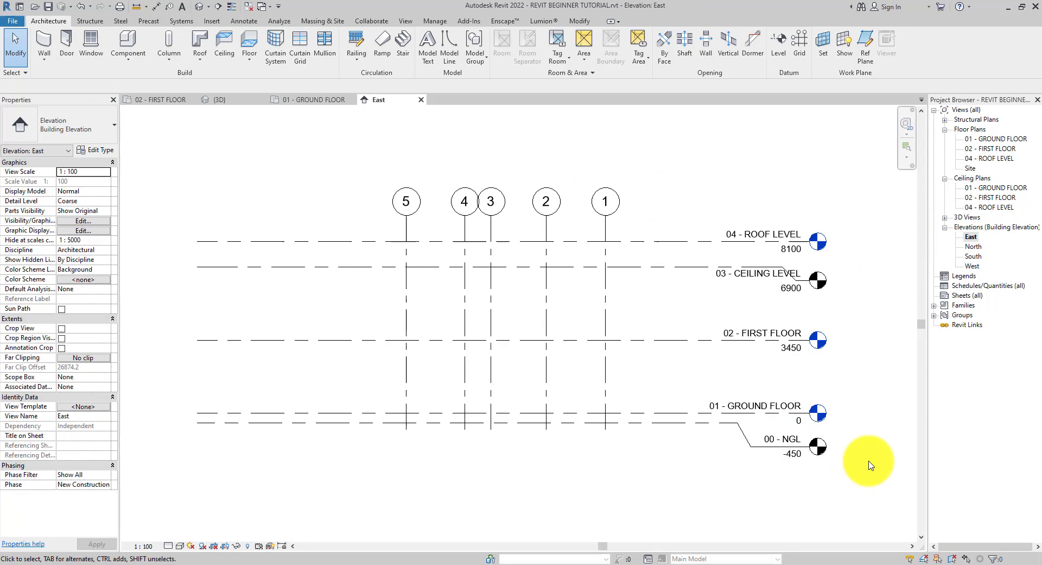
scroll(874, 463, "up", 1)
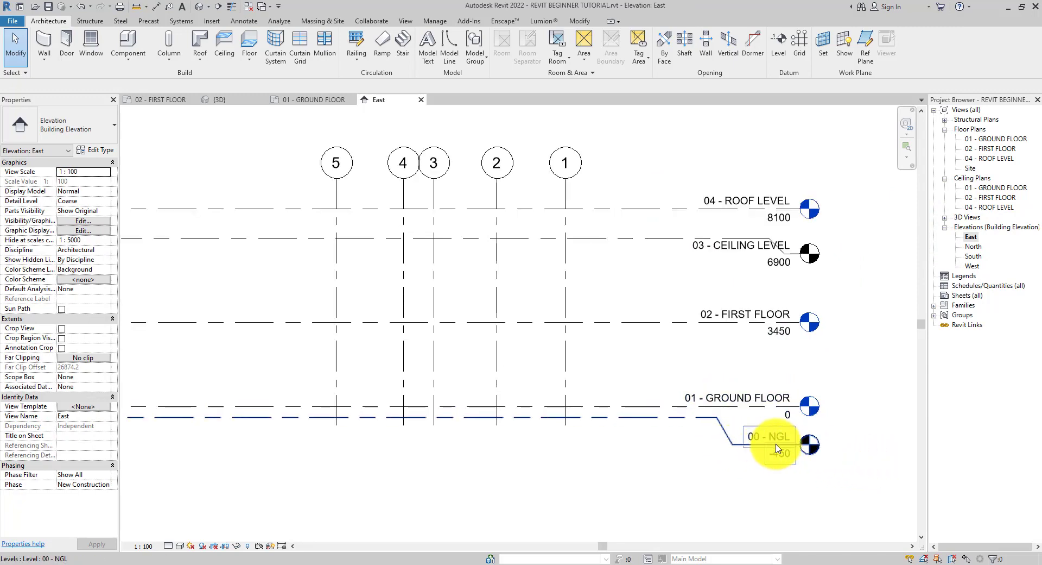
left_click(989, 139)
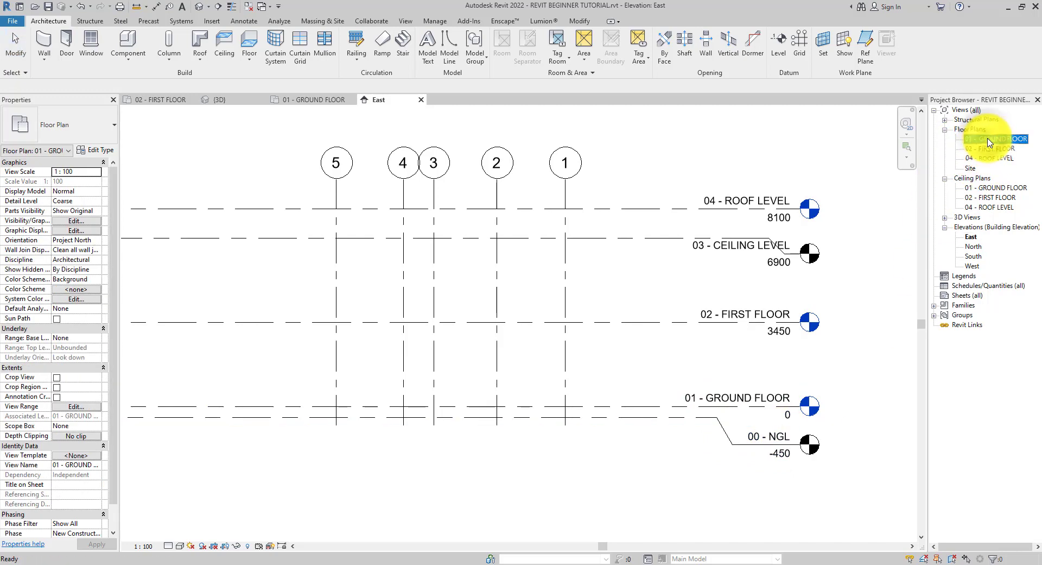
double_click(989, 139)
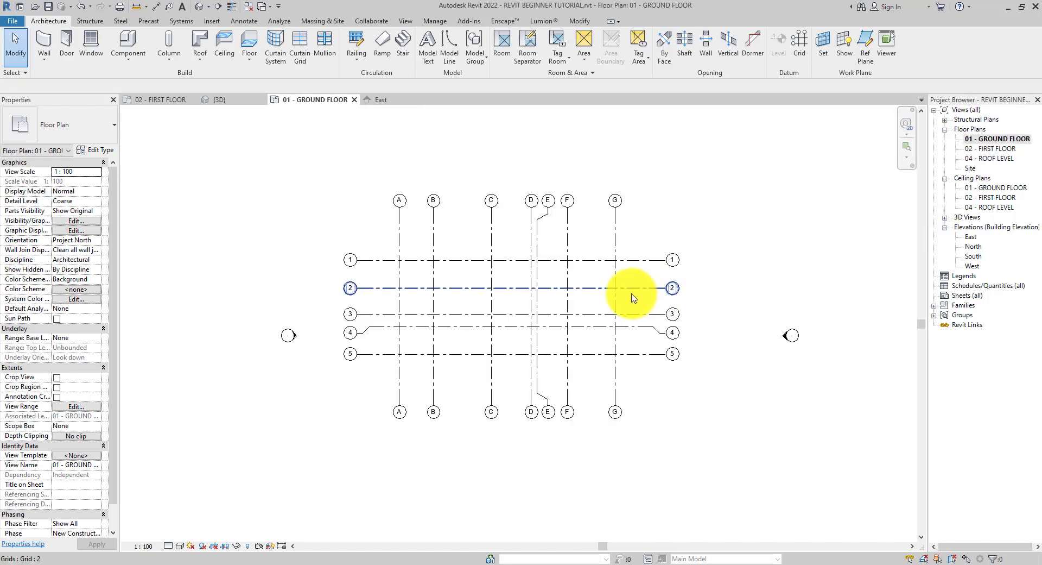
middle_click_drag(689, 296, 651, 316)
scroll(617, 321, "up", 1)
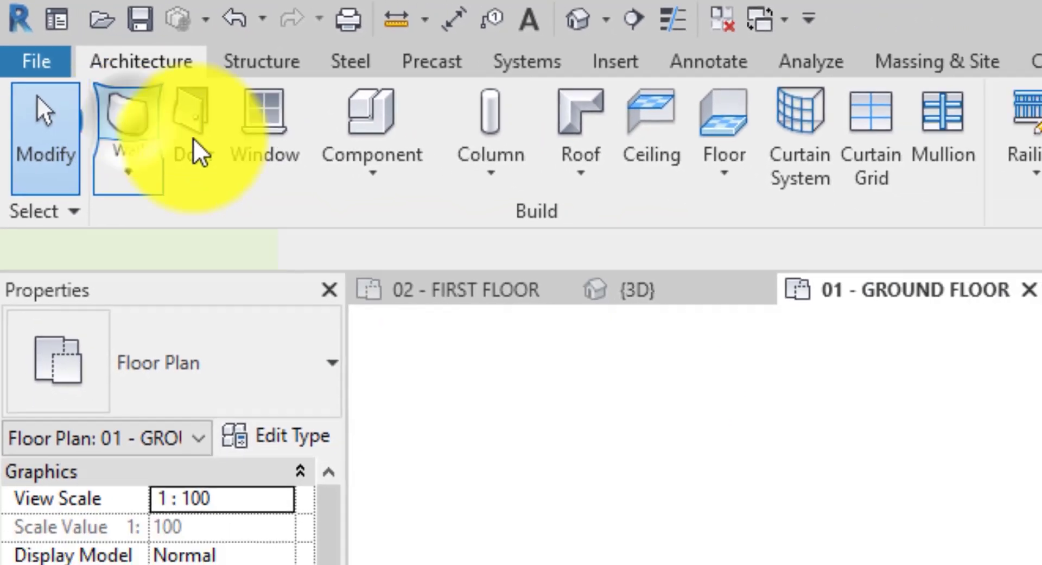
Step: Start the Wall tool with the Basic Wall: Exterior Wall- 230mm type selected
left_click(158, 149)
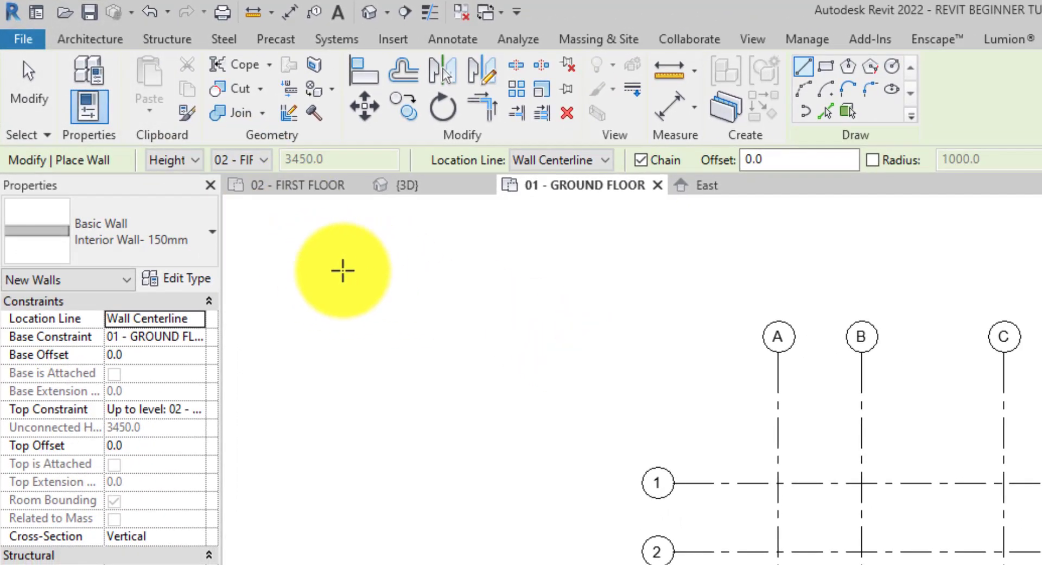
left_click(154, 227)
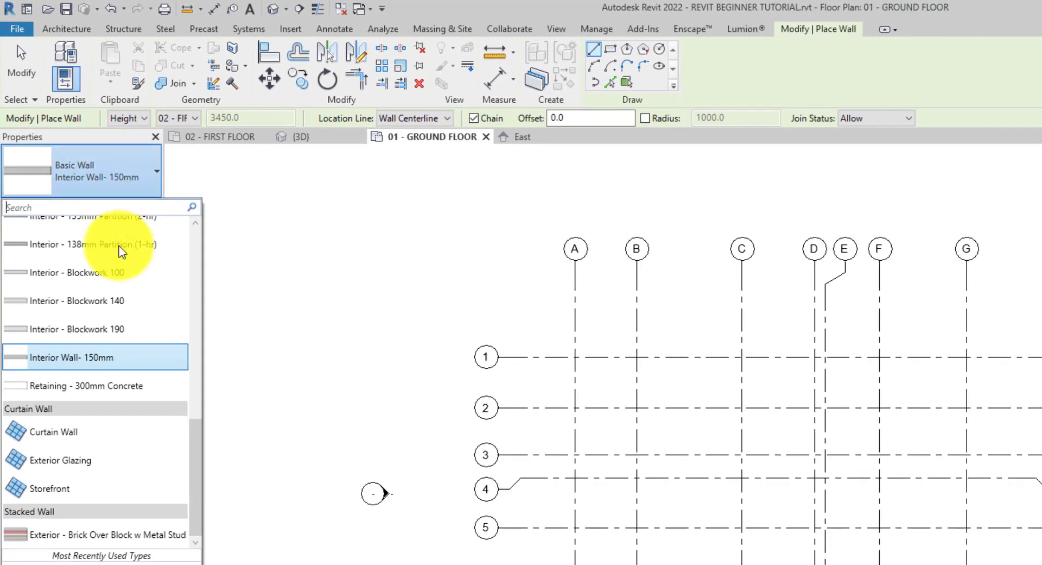
scroll(121, 312, "up", 3)
scroll(121, 320, "up", 2)
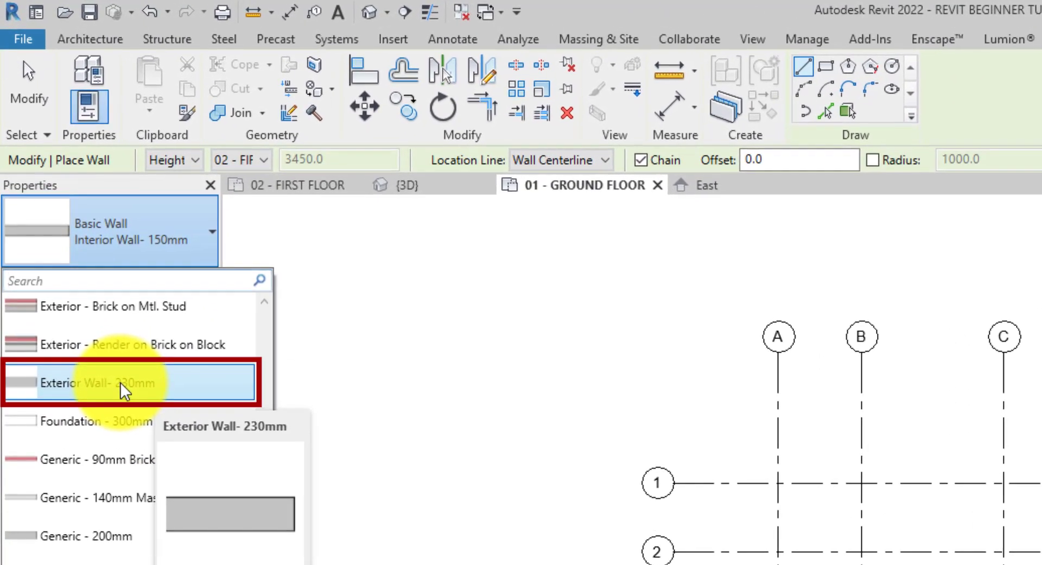
left_click(124, 383)
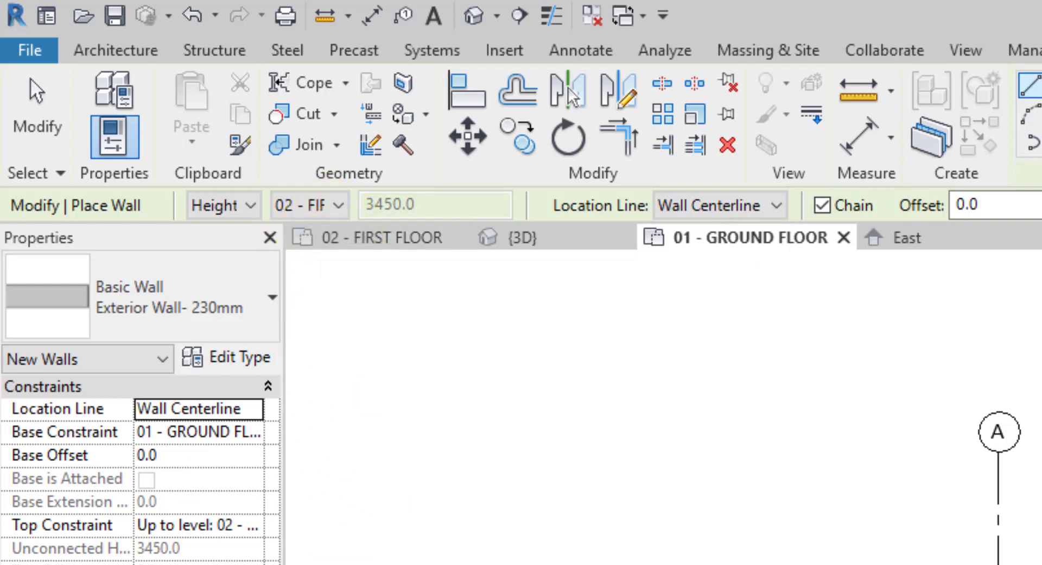
left_click(333, 213)
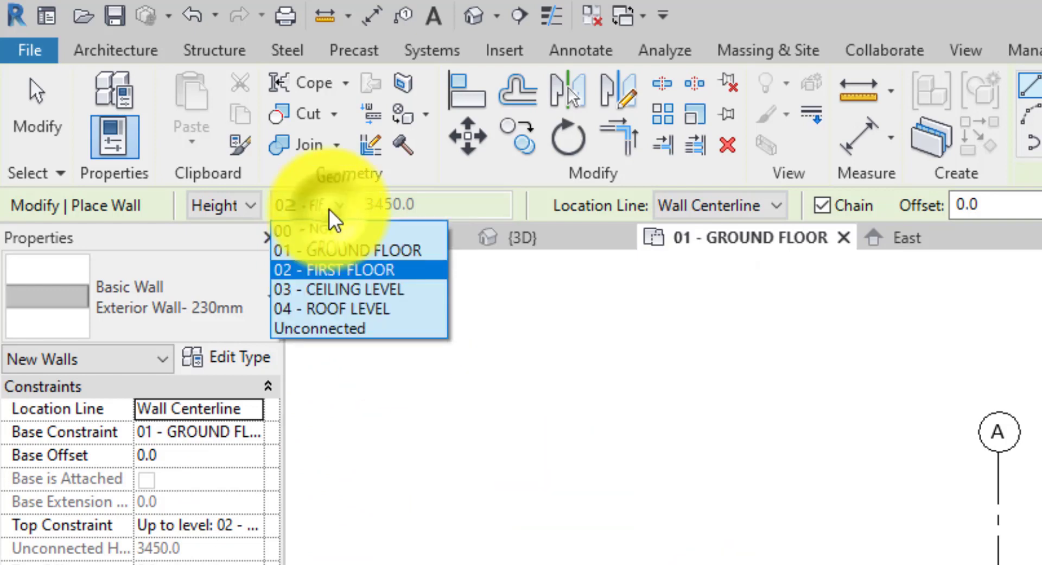
left_click(325, 271)
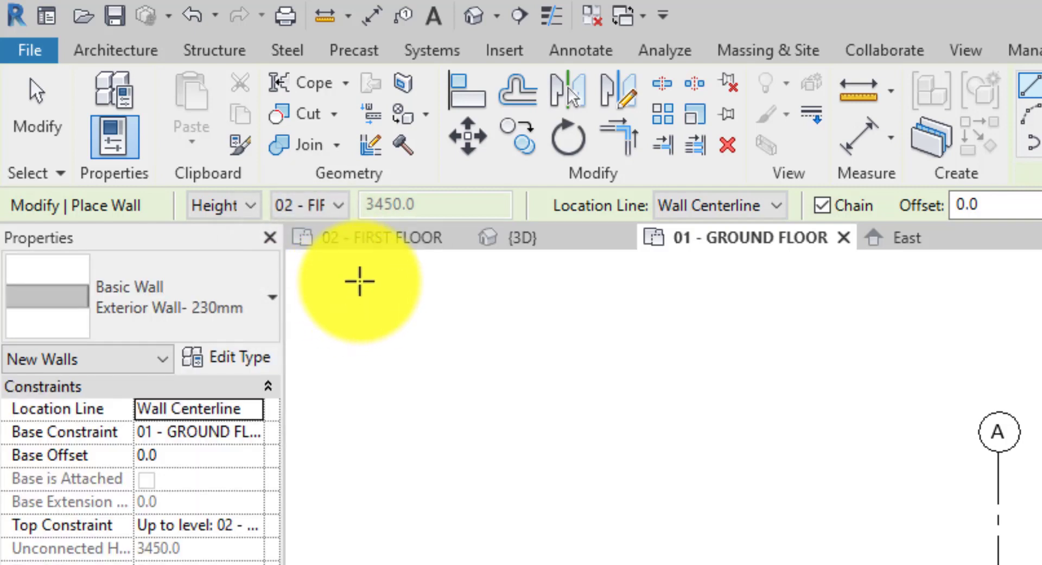
left_click(325, 205)
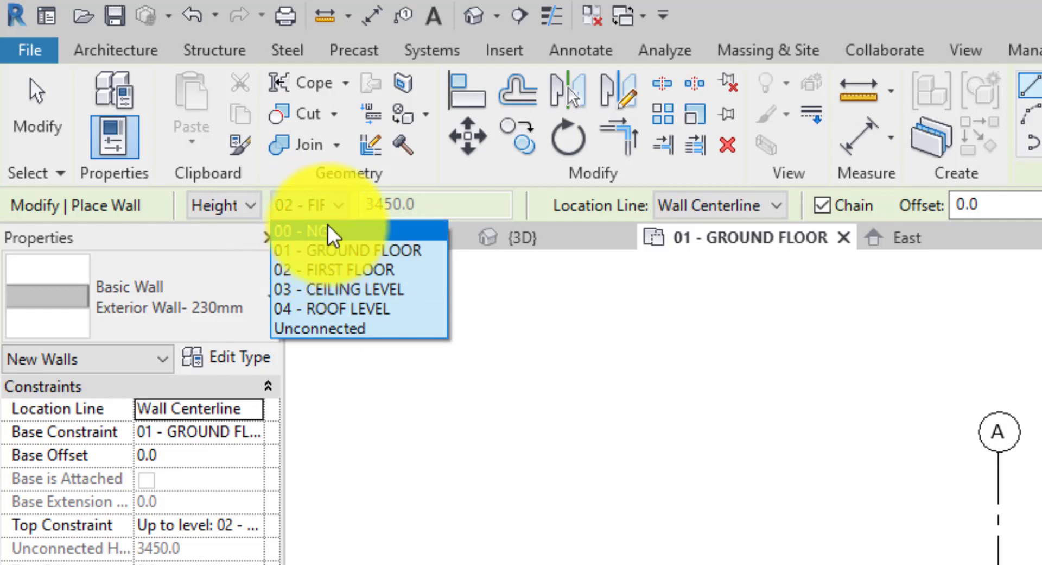
left_click(345, 328)
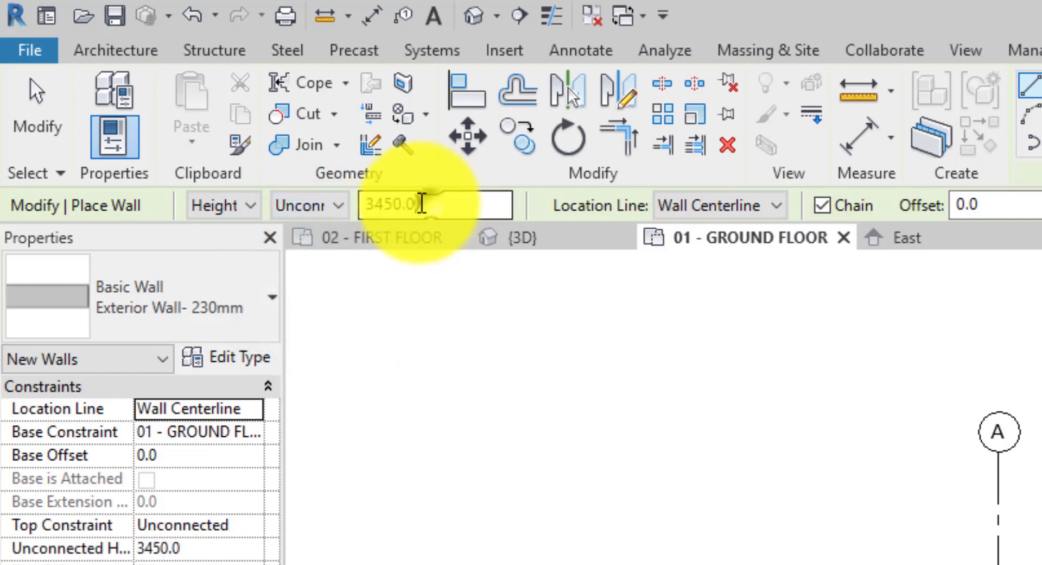
left_click(422, 203)
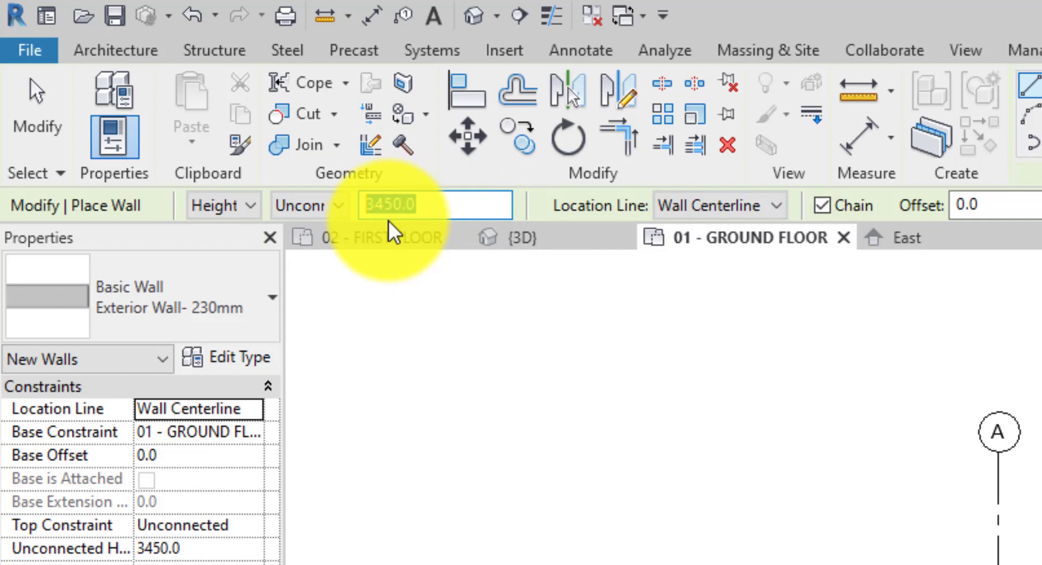
left_click(337, 214)
left_click(332, 268)
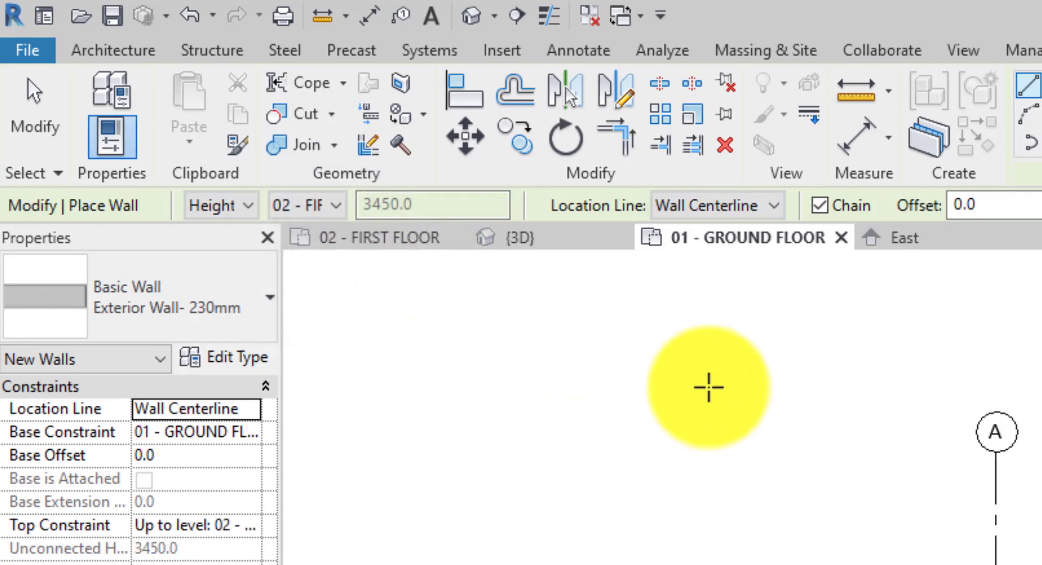
left_click(694, 207)
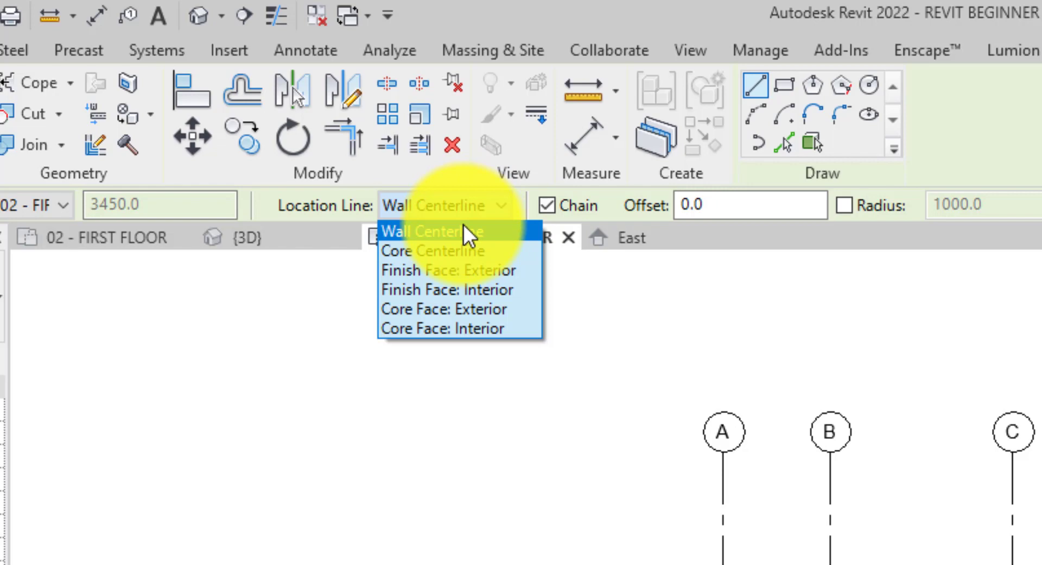
left_click(463, 230)
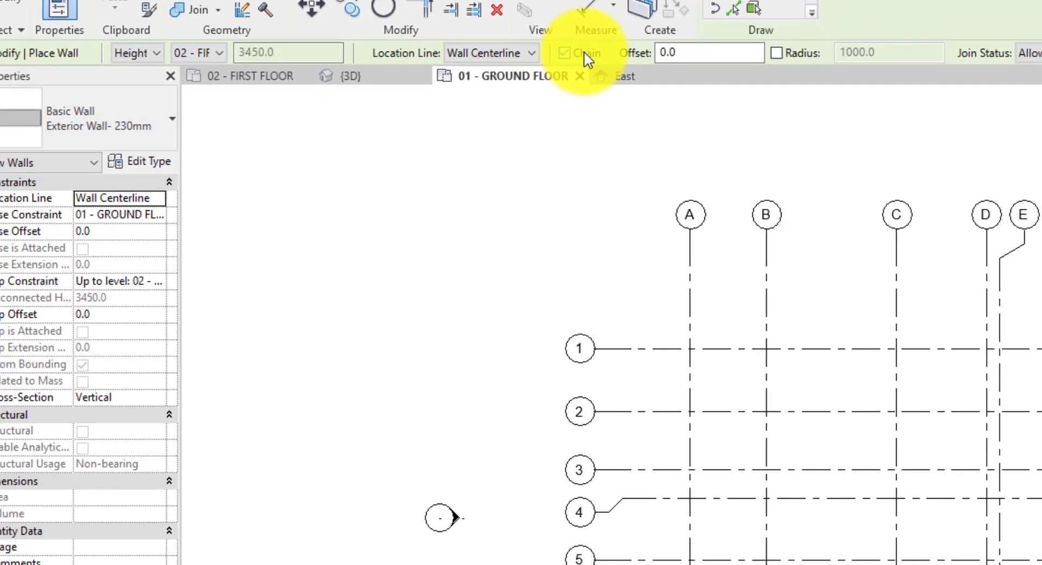
Step: Set the walls' Base Constraint to 00 - NGL and apply the change
left_click(76, 215)
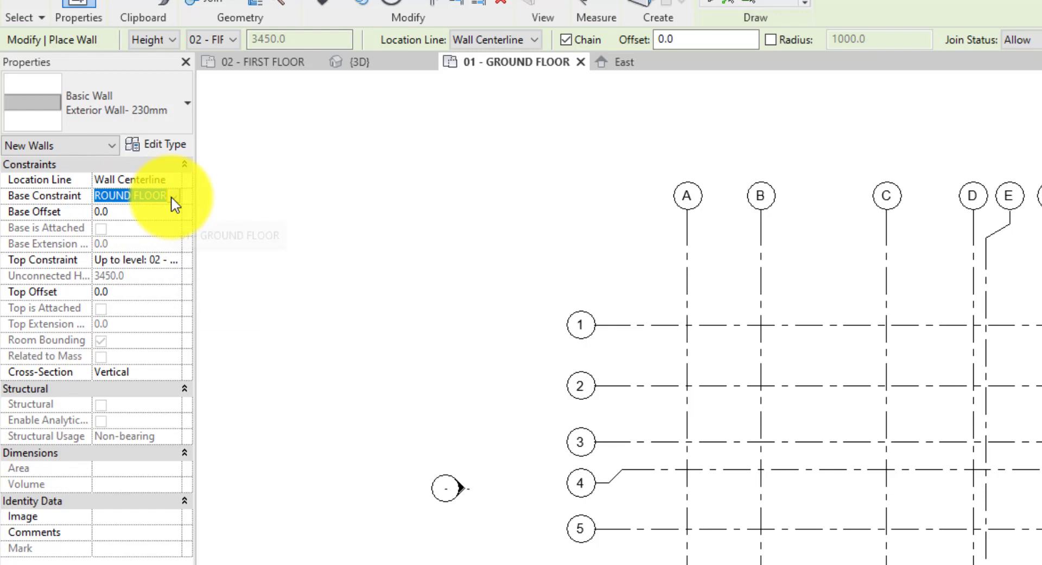
left_click(172, 197)
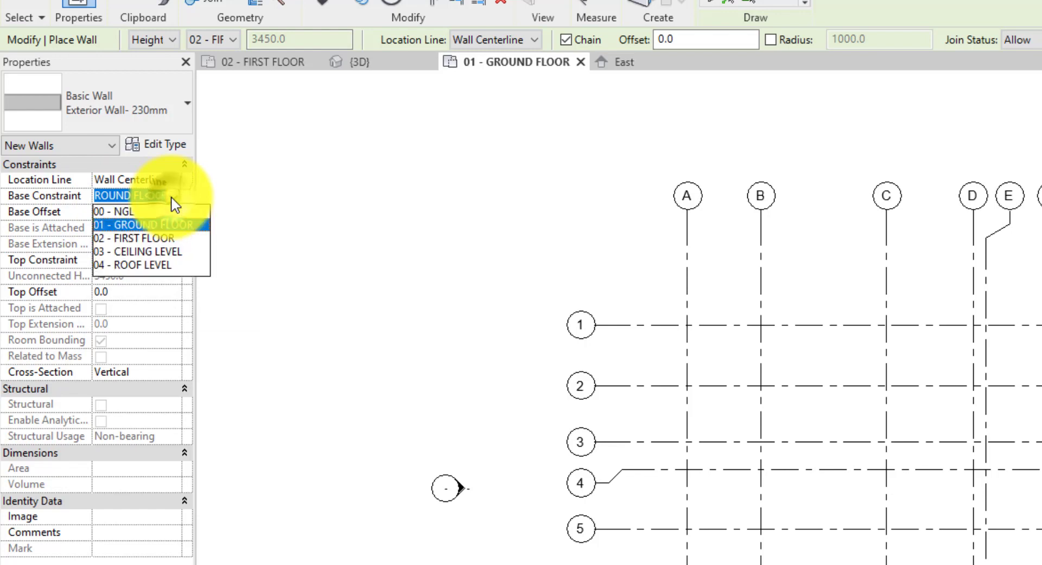
left_click(129, 209)
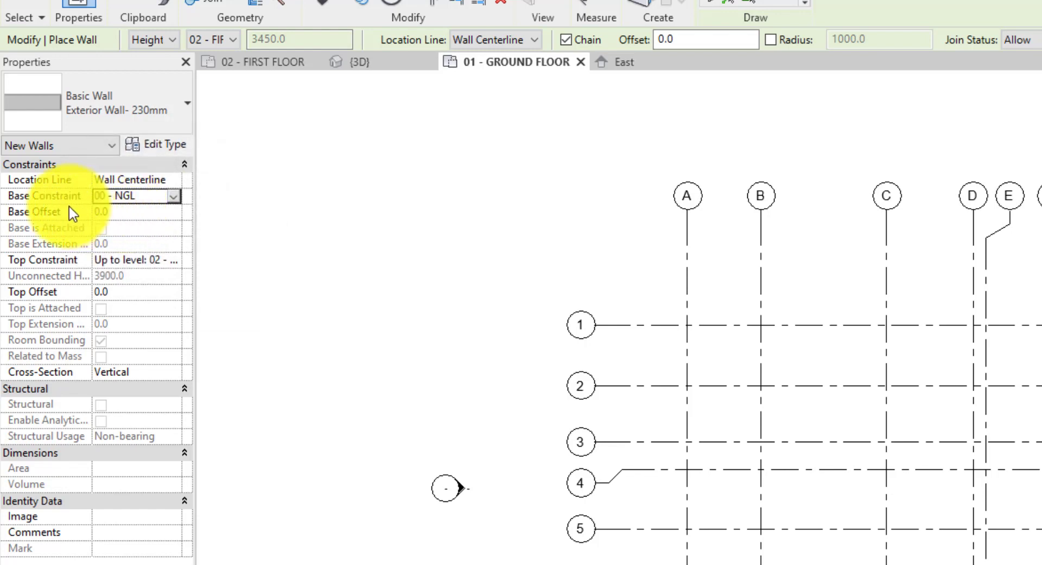
left_click(182, 196)
left_click(151, 196)
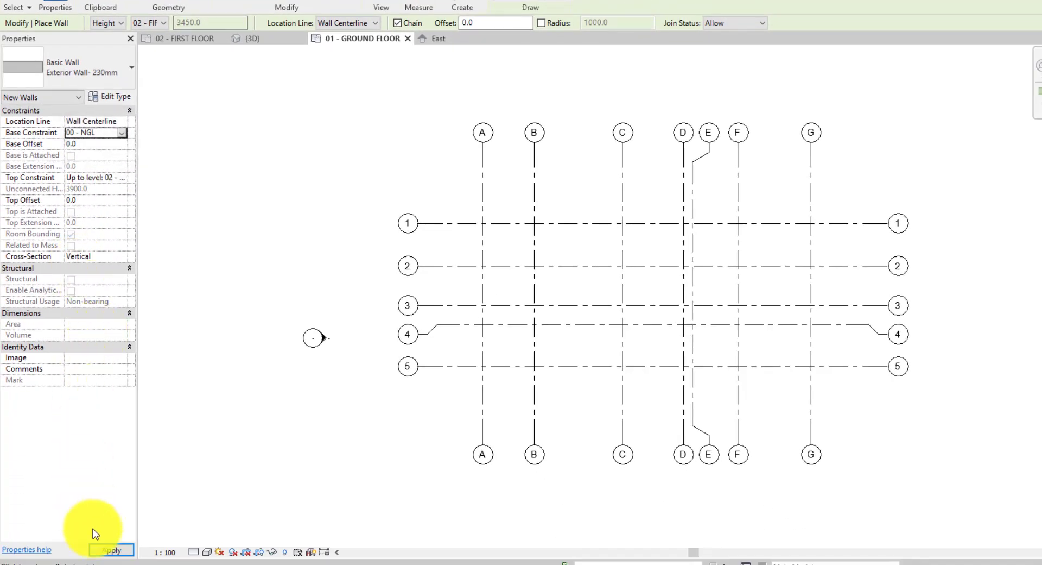
left_click(108, 550)
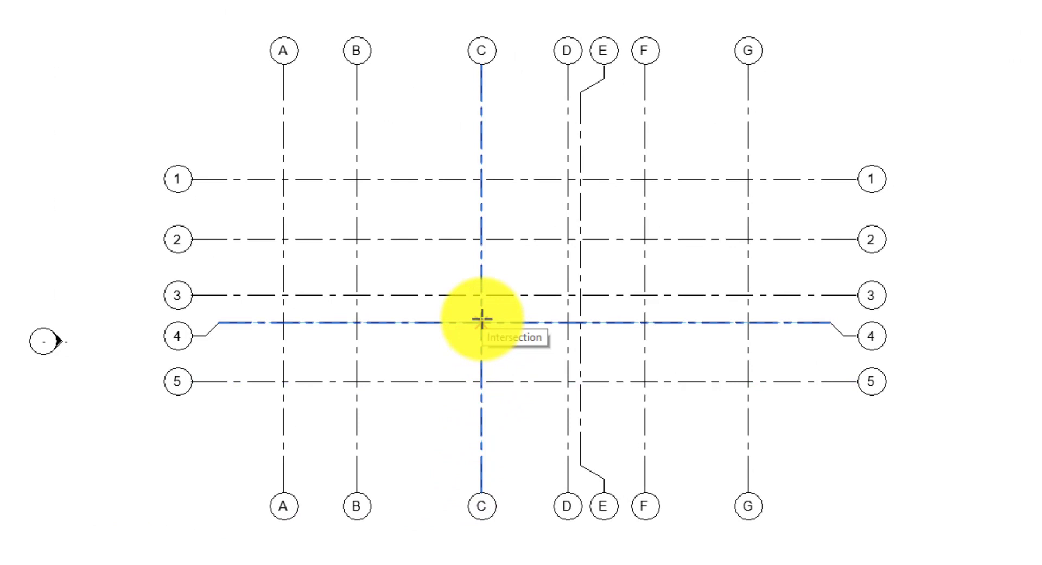
Step: Begin the wall run at the C/4 grid intersection
left_click(482, 320)
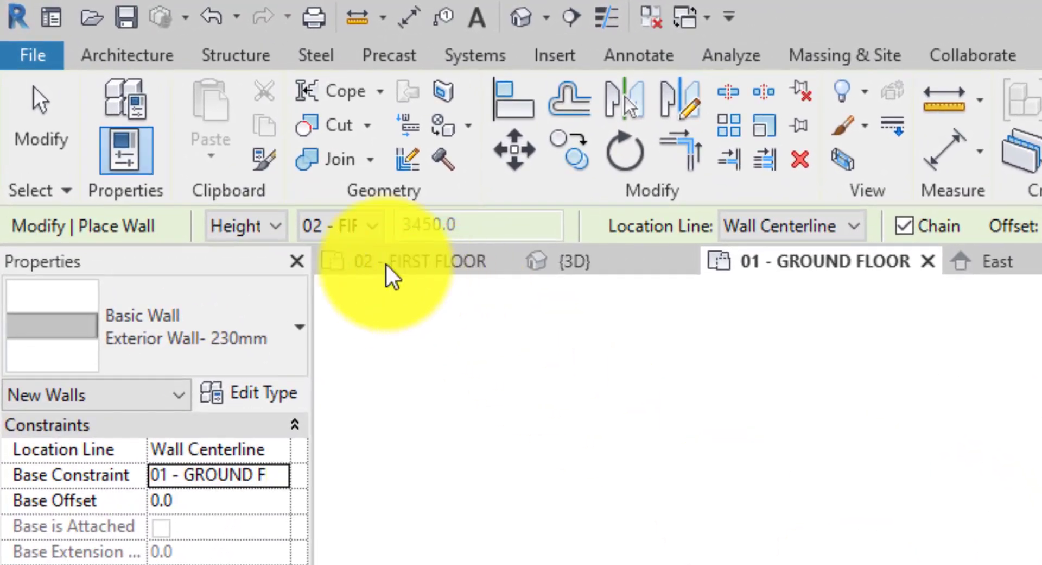
Step: Set new walls to rise from 00 - NGL up to 04 - ROOF LEVEL
left_click(190, 118)
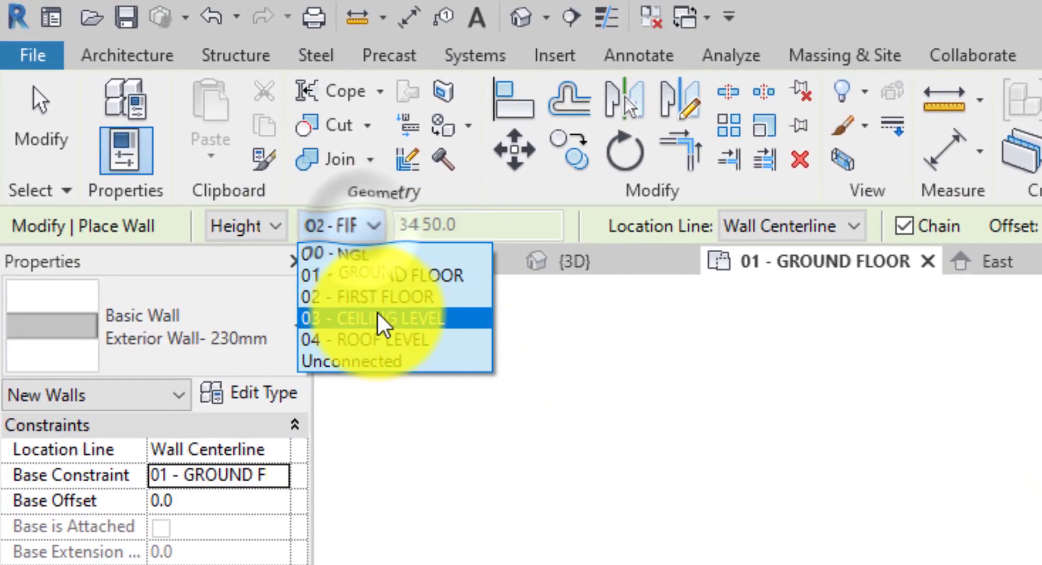
left_click(382, 343)
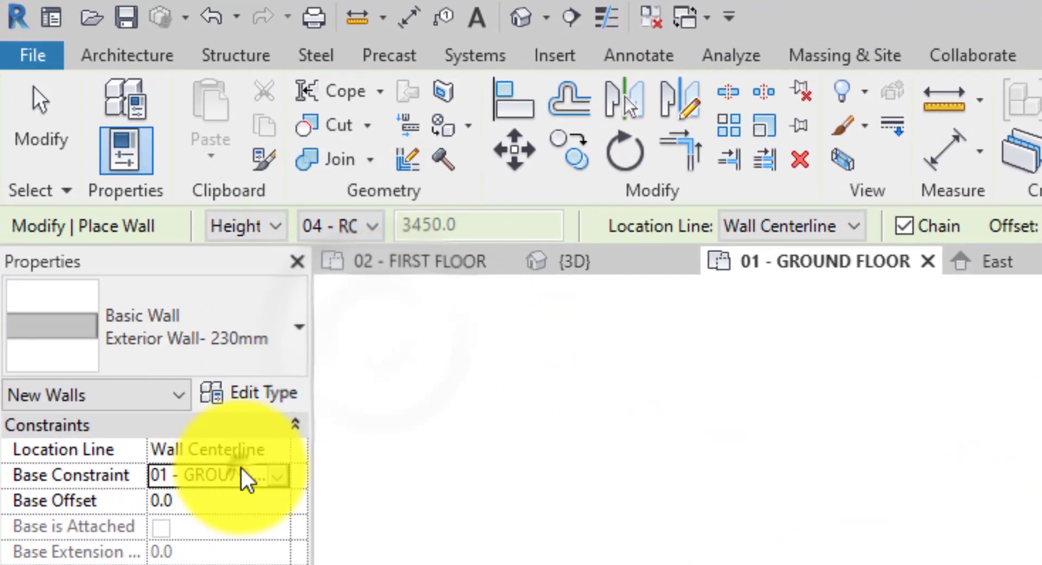
left_click(278, 475)
left_click(211, 498)
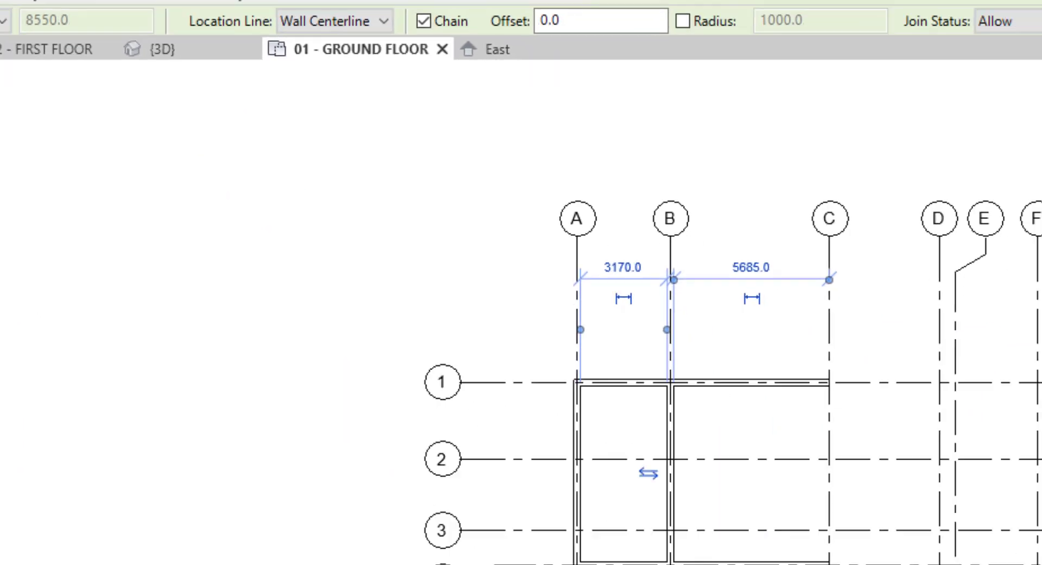
Step: Draw walls C/5 to C/1 to G/1 to G/5, then show the default 3D view
left_click(830, 564)
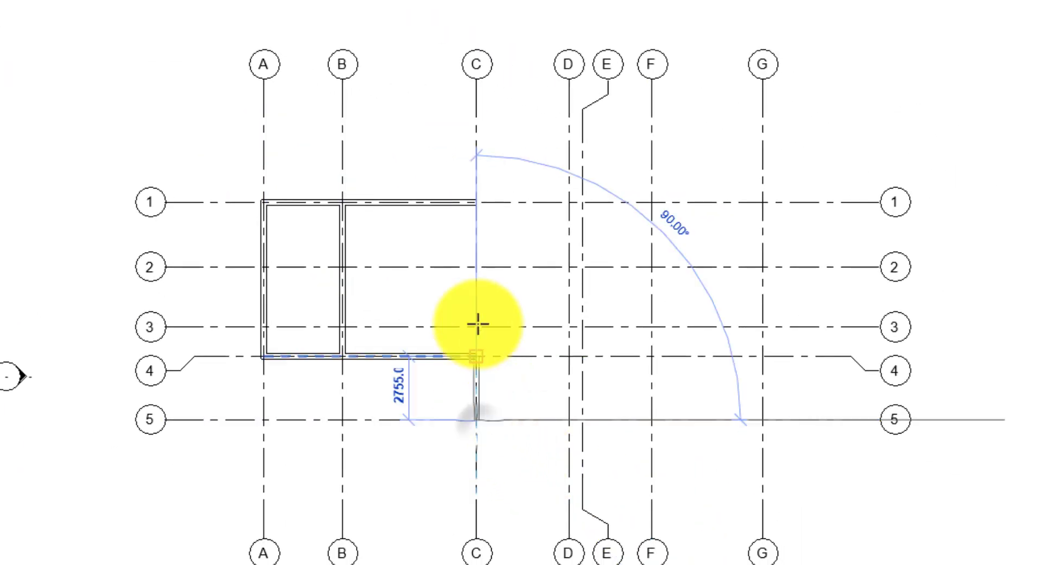
left_click(478, 202)
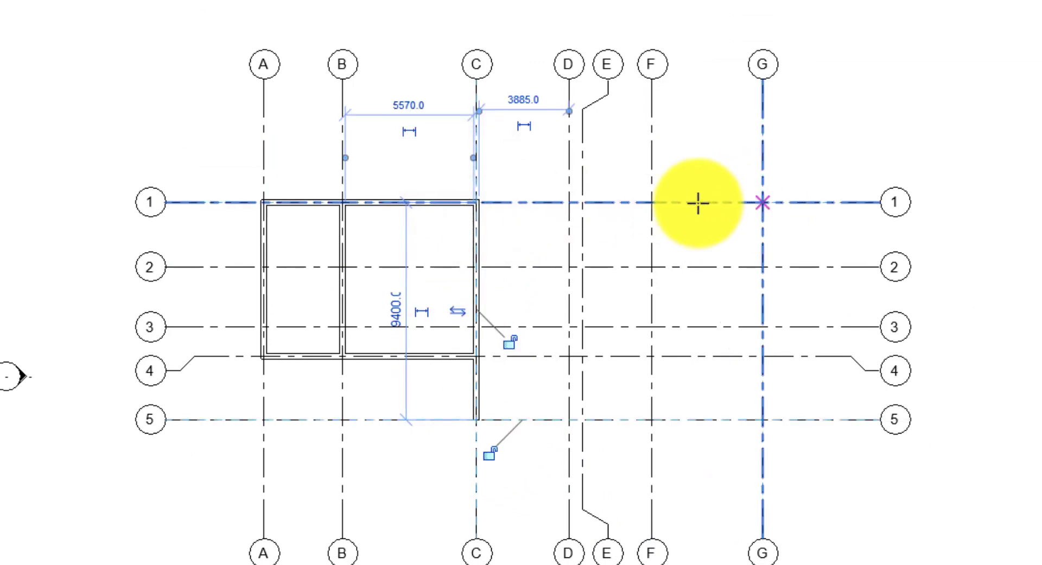
left_click(478, 202)
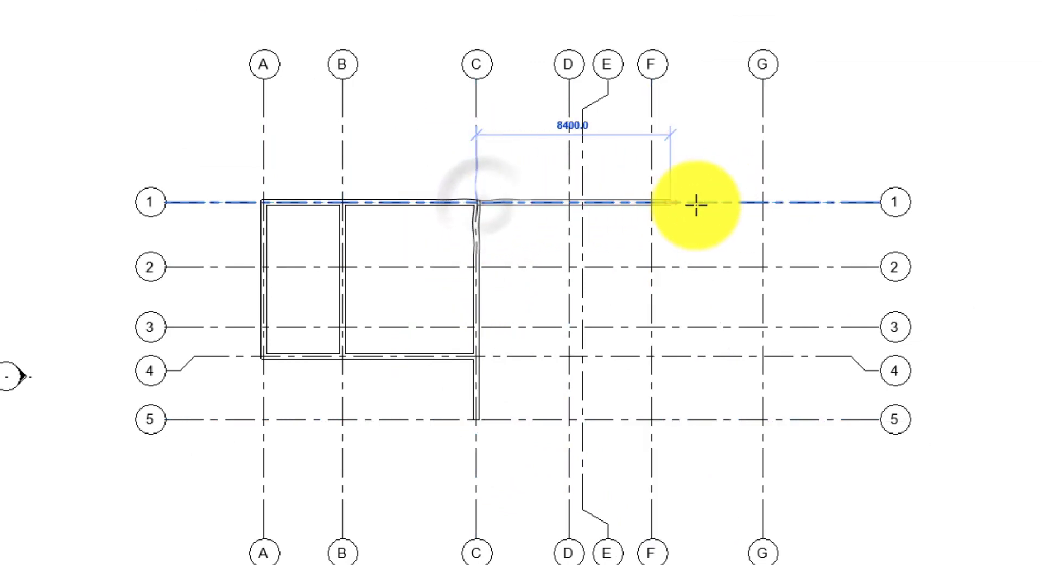
left_click(763, 202)
left_click(763, 419)
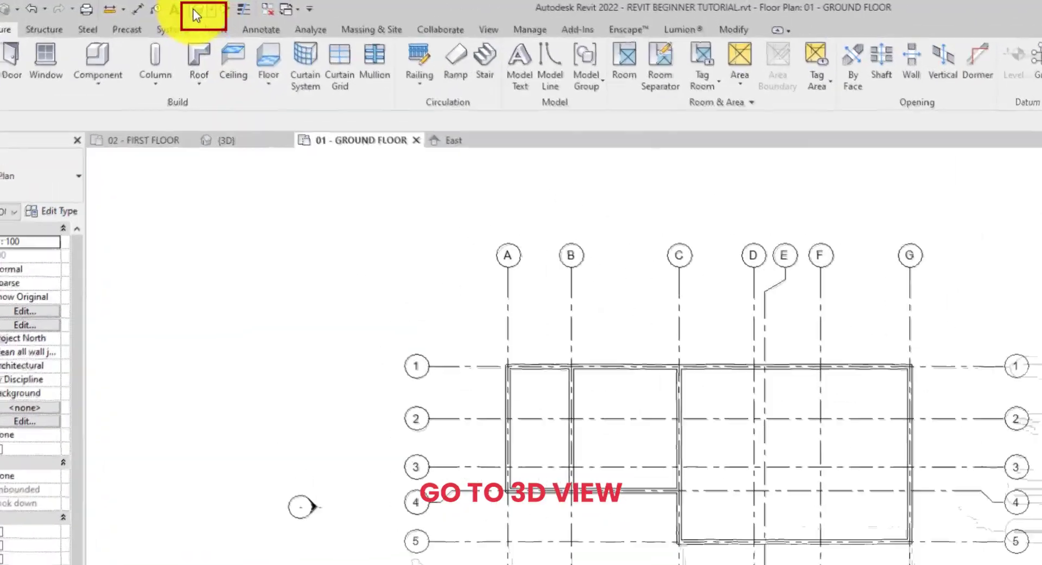
left_click(190, 10)
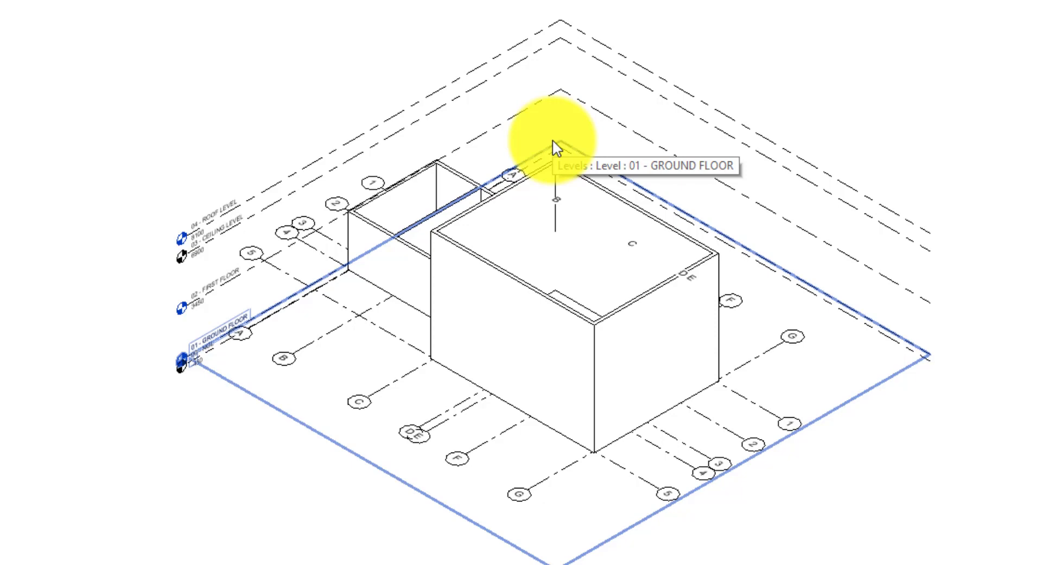
Step: Raise the front-left exterior wall's Top Constraint to 04 - ROOF LEVEL
left_click(513, 277)
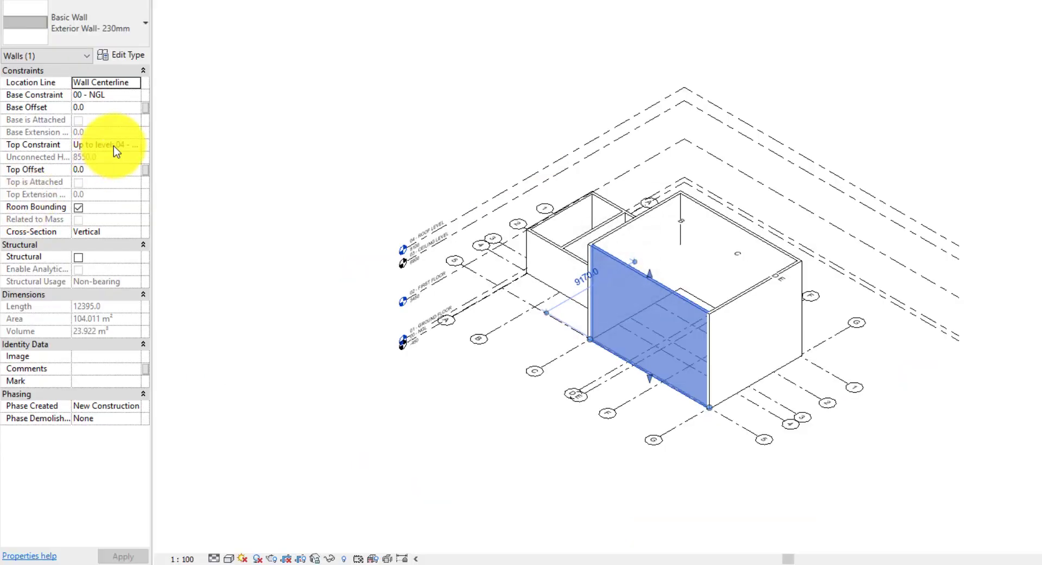
left_click(137, 147)
left_click(111, 174)
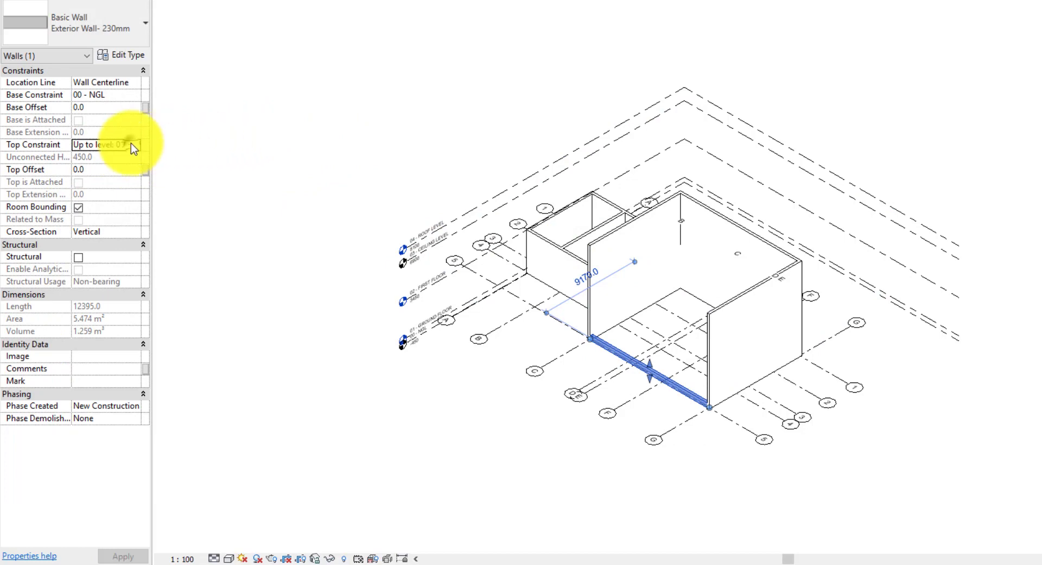
left_click(134, 145)
left_click(131, 197)
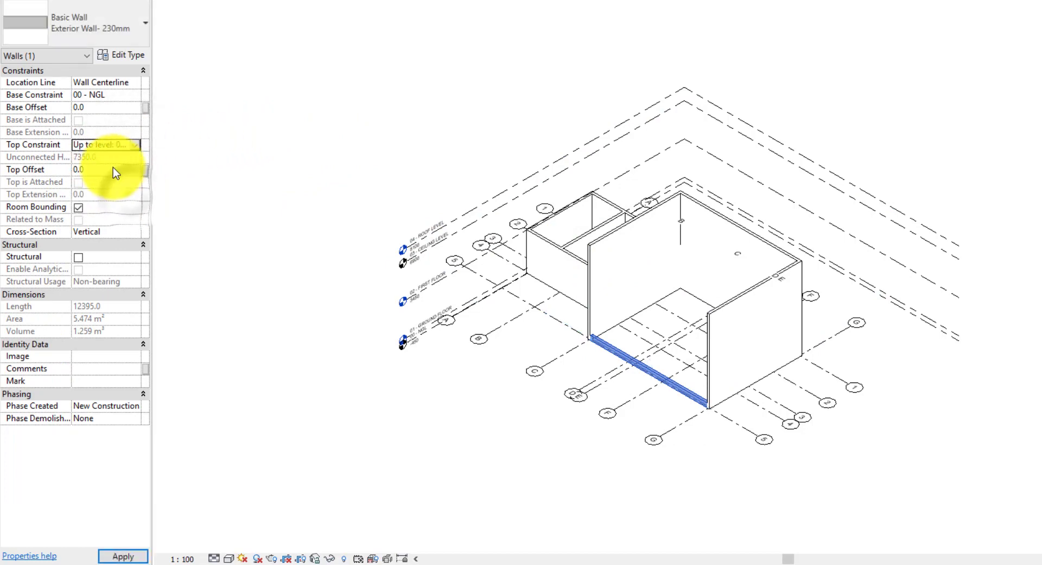
left_click(84, 170)
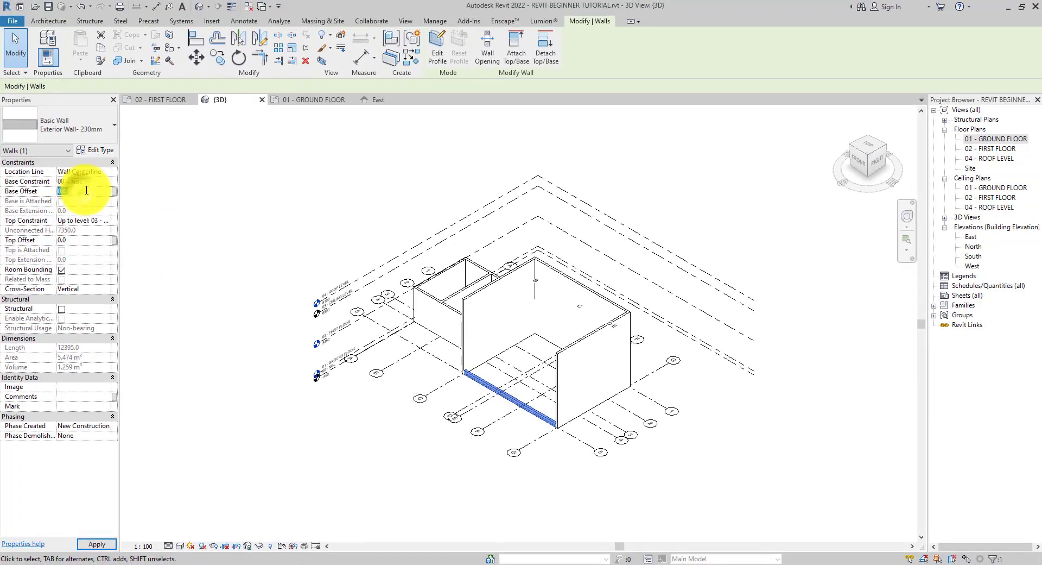
left_click(88, 224)
left_click(109, 222)
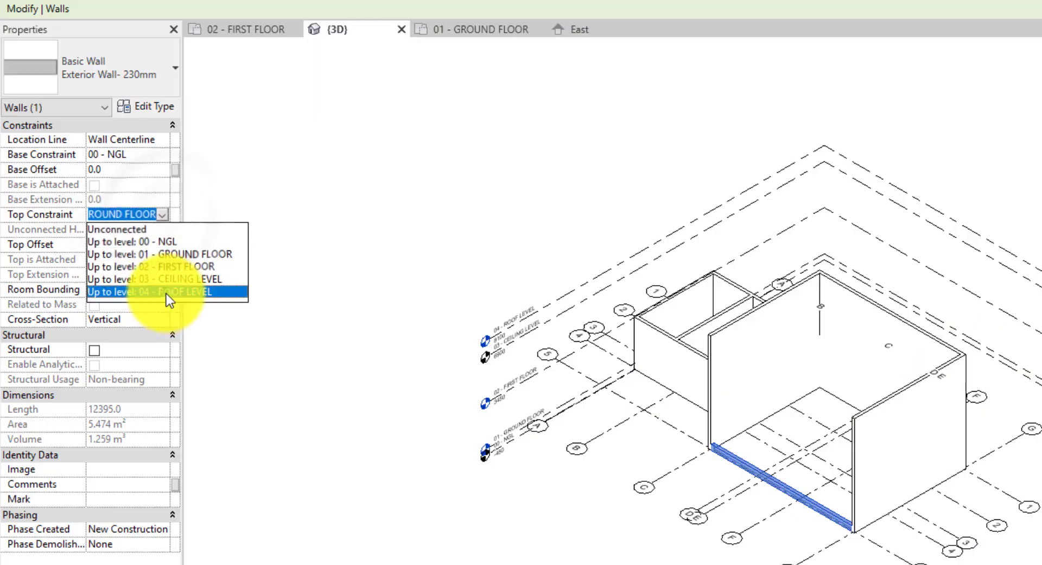
left_click(108, 271)
Step: Select the right-side and other exterior walls together for group editing
left_click(888, 392)
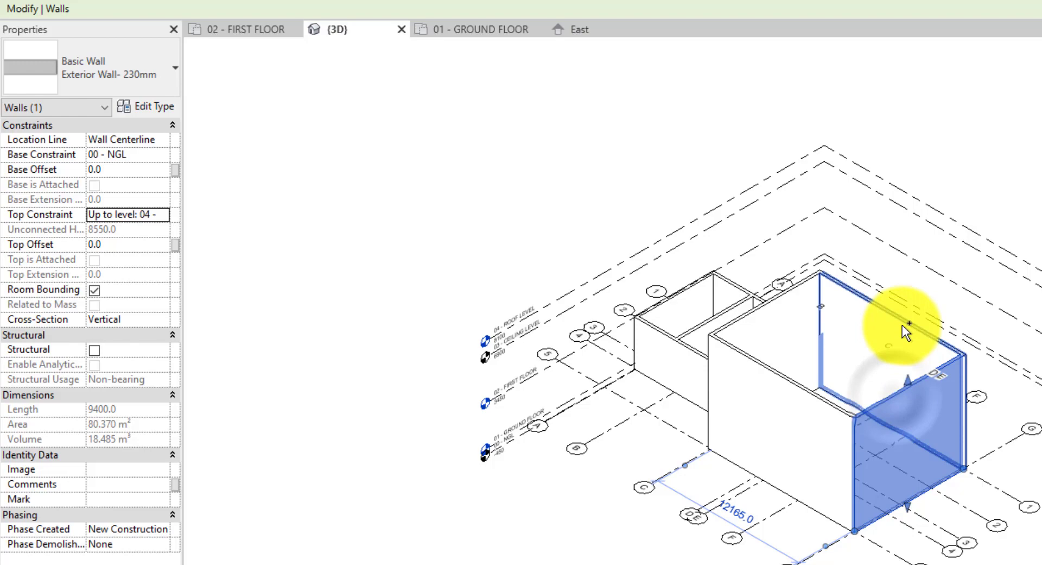
left_click(747, 310, "ctrl")
left_click(744, 307, "ctrl")
scroll(760, 308, "up", 5)
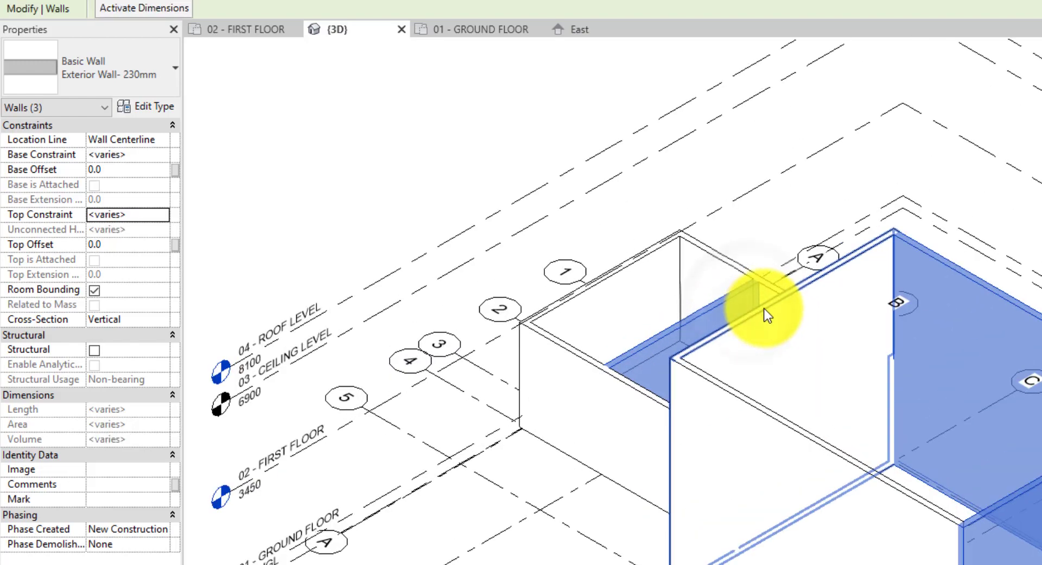
left_click(806, 296, "ctrl")
left_click(760, 518, "ctrl")
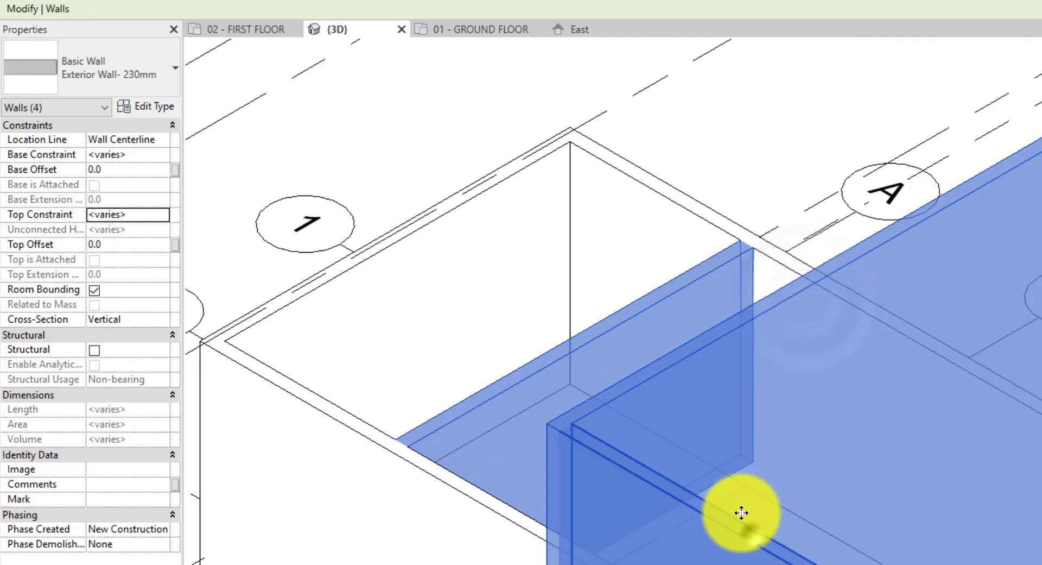
scroll(740, 514, "down", 5)
scroll(692, 378, "down", 3)
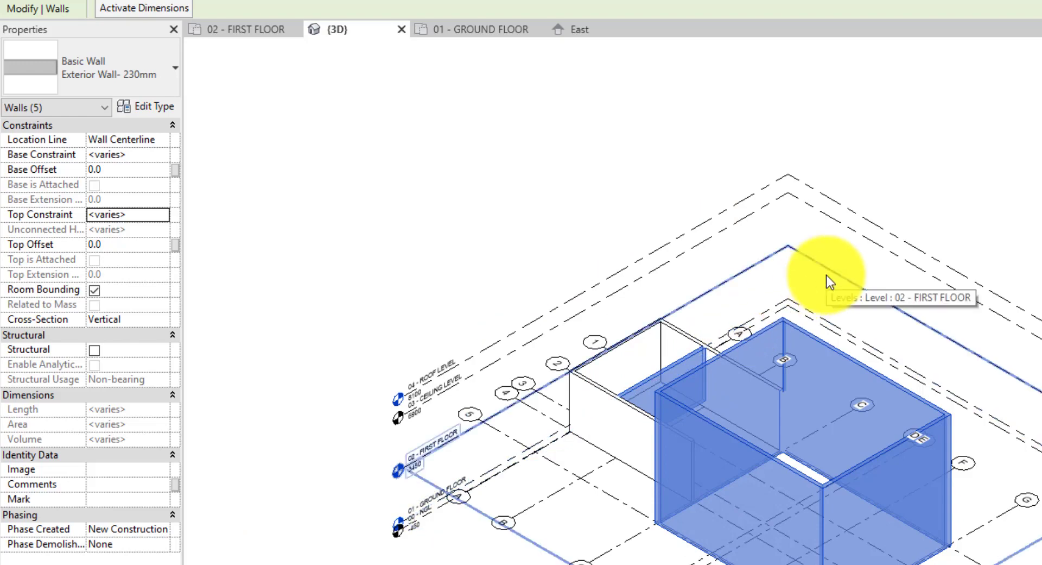
Step: Clear the wall selection and open the 01 - GROUND FLOOR plan
key("Escape")
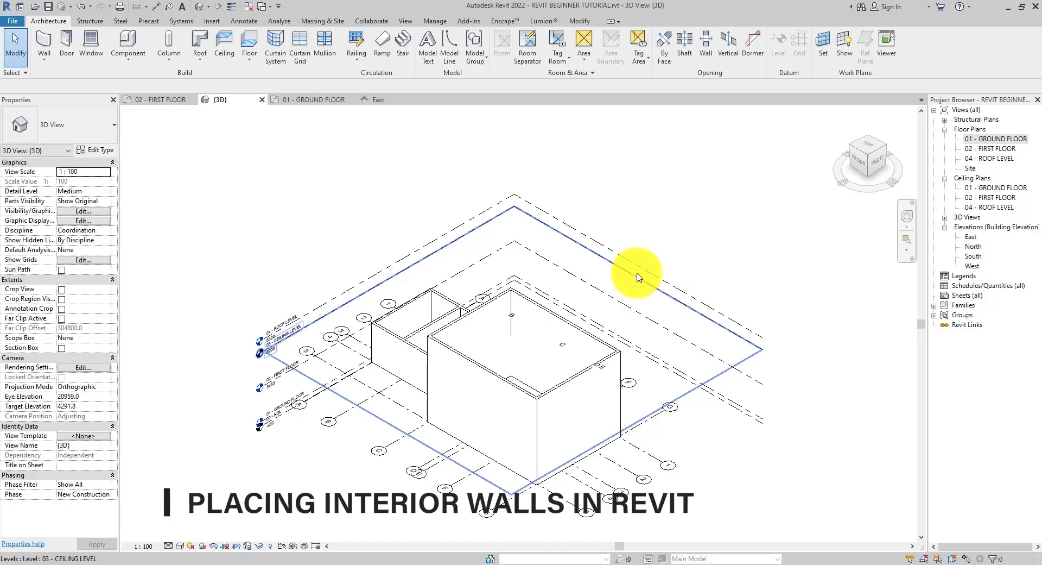
double_click(1009, 138)
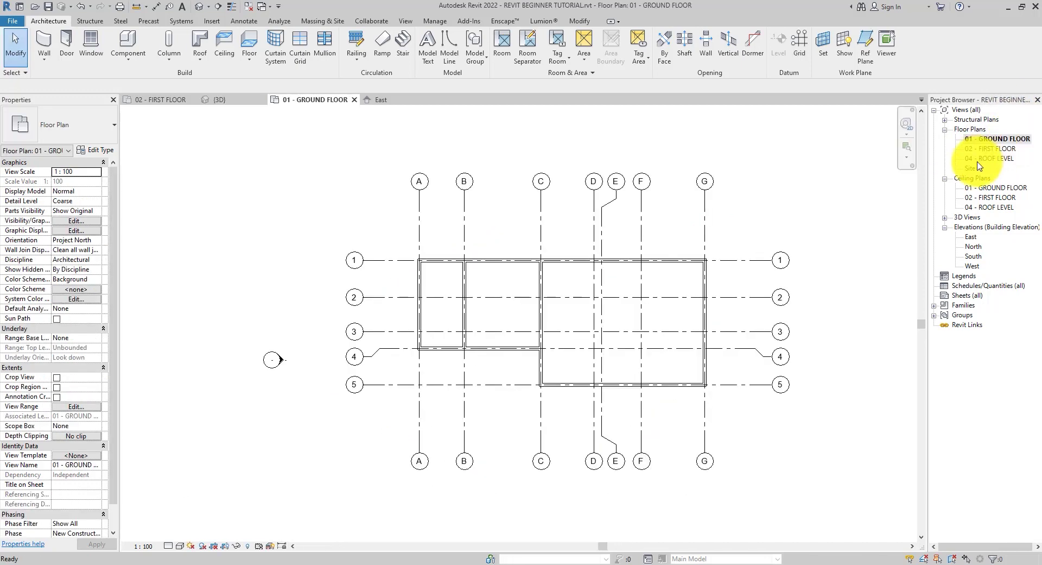
scroll(754, 290, "up", 2)
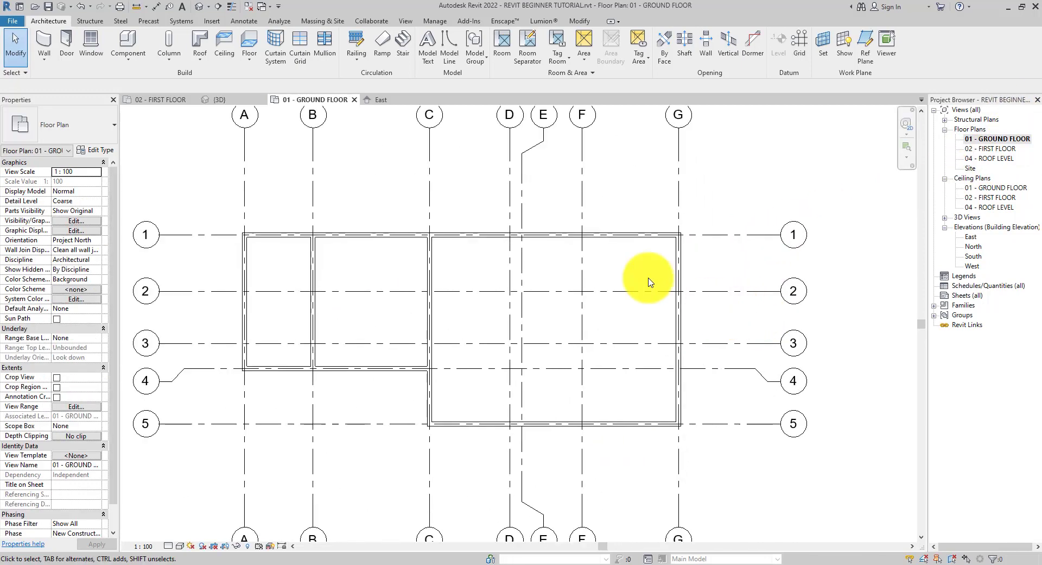
Step: Start Interior Wall - 150mm walls with their top at 02 - FIRST FLOOR
left_click(45, 43)
left_click(89, 127)
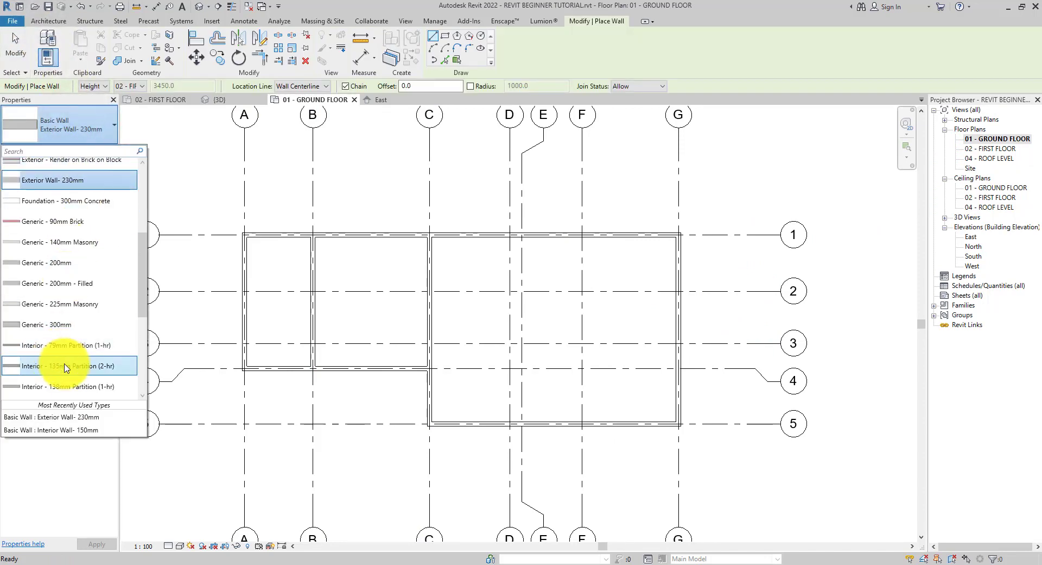
scroll(76, 334, "down", 1)
scroll(76, 334, "down", 3)
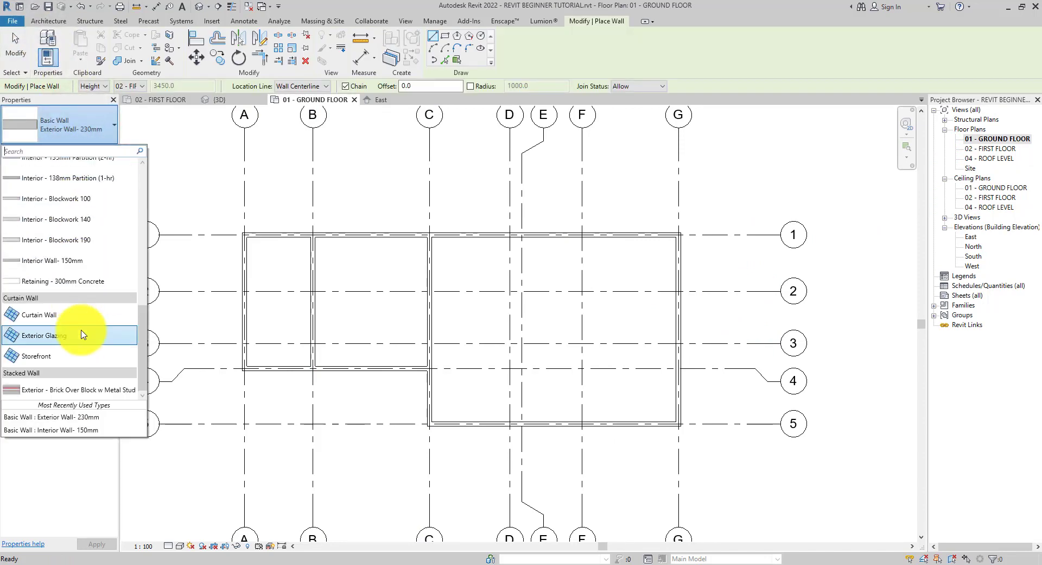
left_click(79, 259)
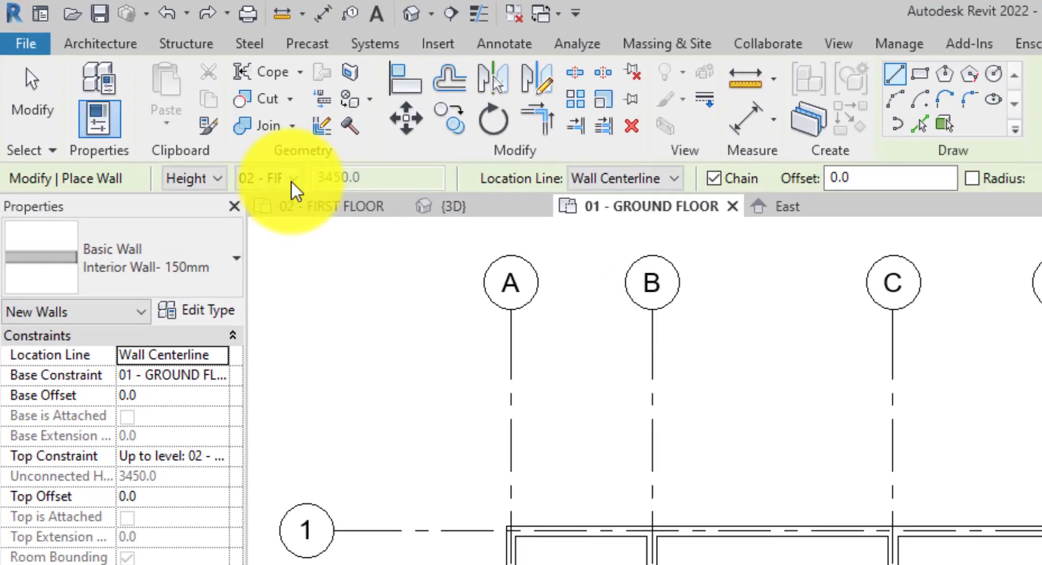
left_click(133, 87)
left_click(340, 277)
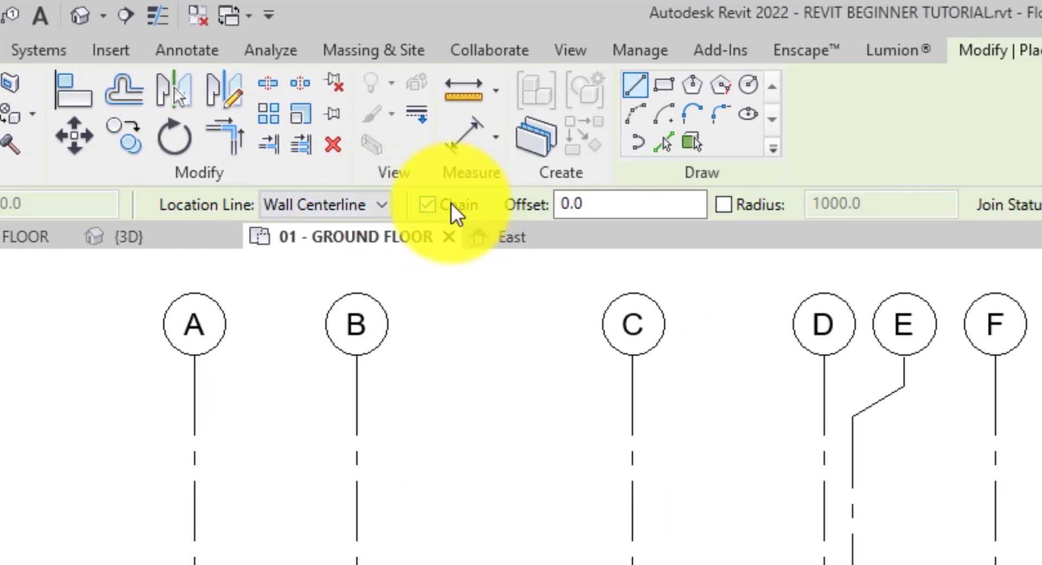
Step: With Chain off, draw a row-2 wall from C to F and a short wall from row 1
left_click(458, 205)
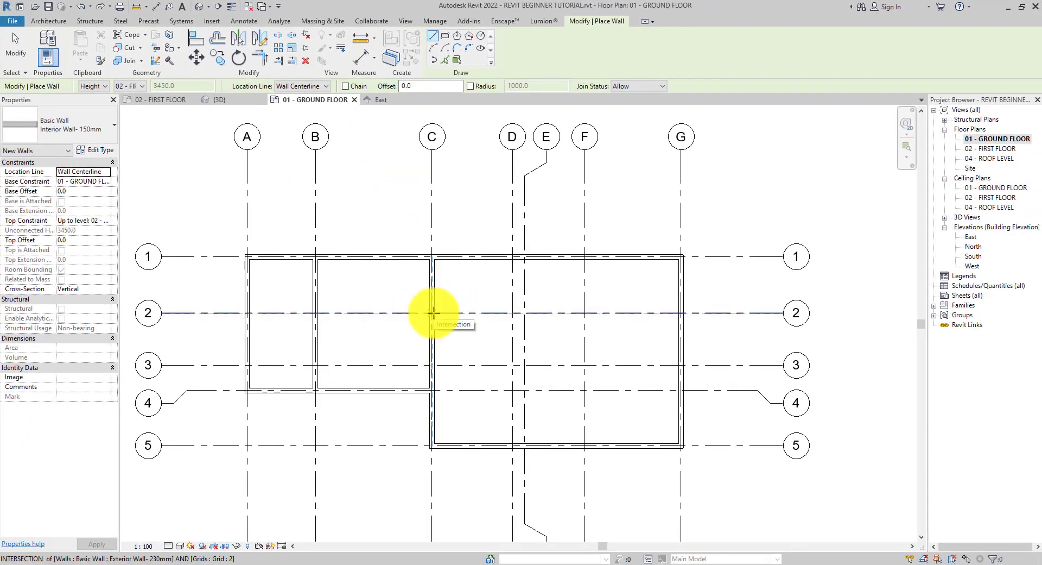
left_click(433, 312)
left_click(584, 313)
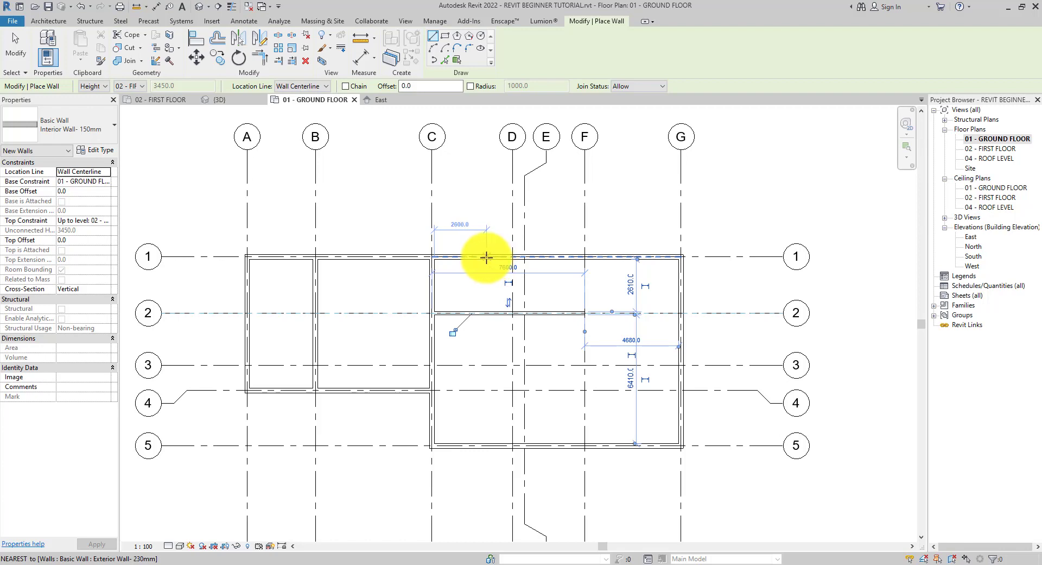
left_click(485, 257)
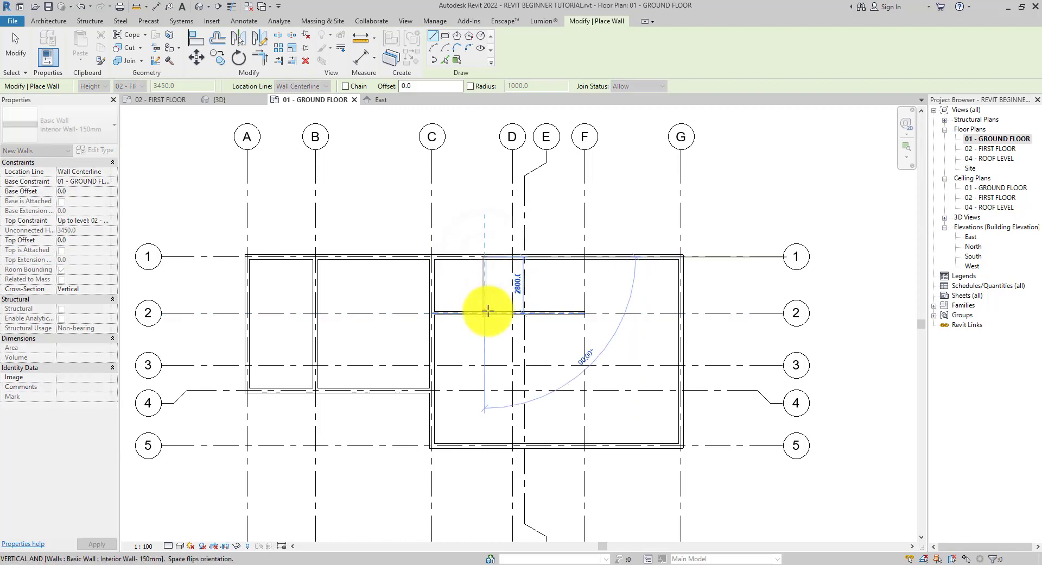
left_click(485, 312)
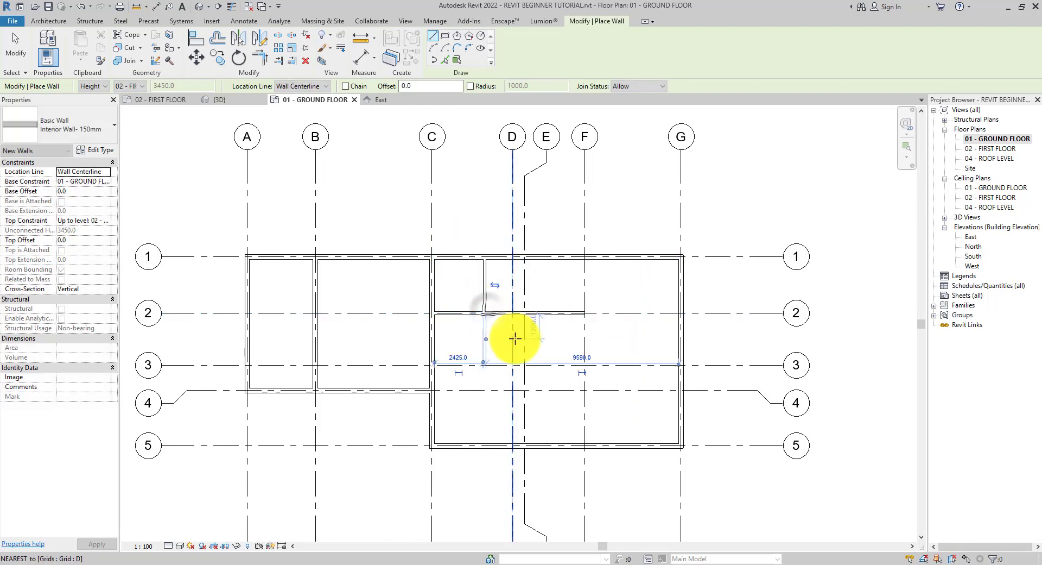
Step: Draw walls on grid E (rows 1–2), grid F (rows 1–5) and row 3 (C–F)
left_click(526, 258)
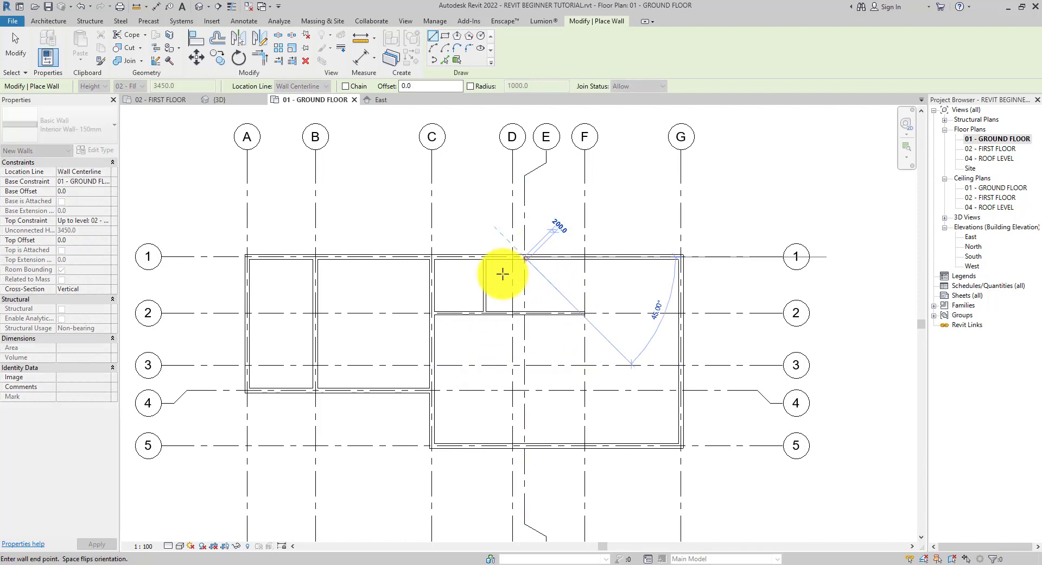
left_click(526, 315)
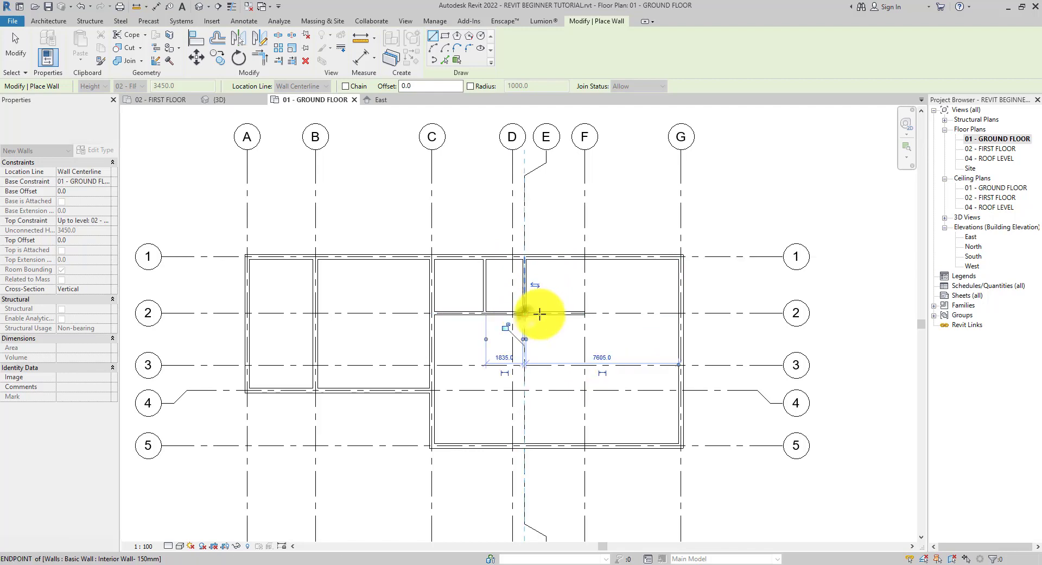
left_click(585, 259)
left_click(586, 445)
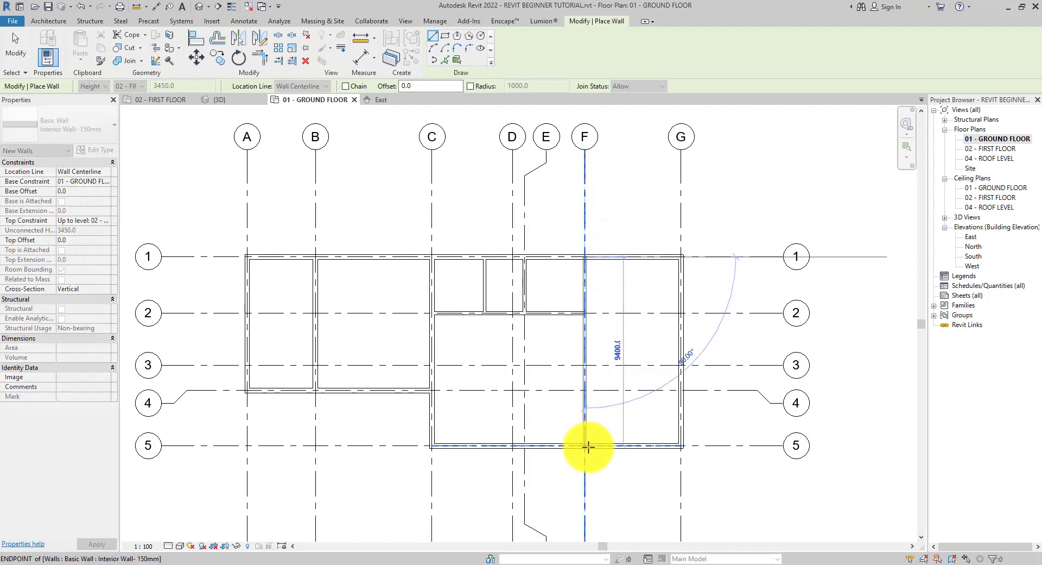
left_click(432, 365)
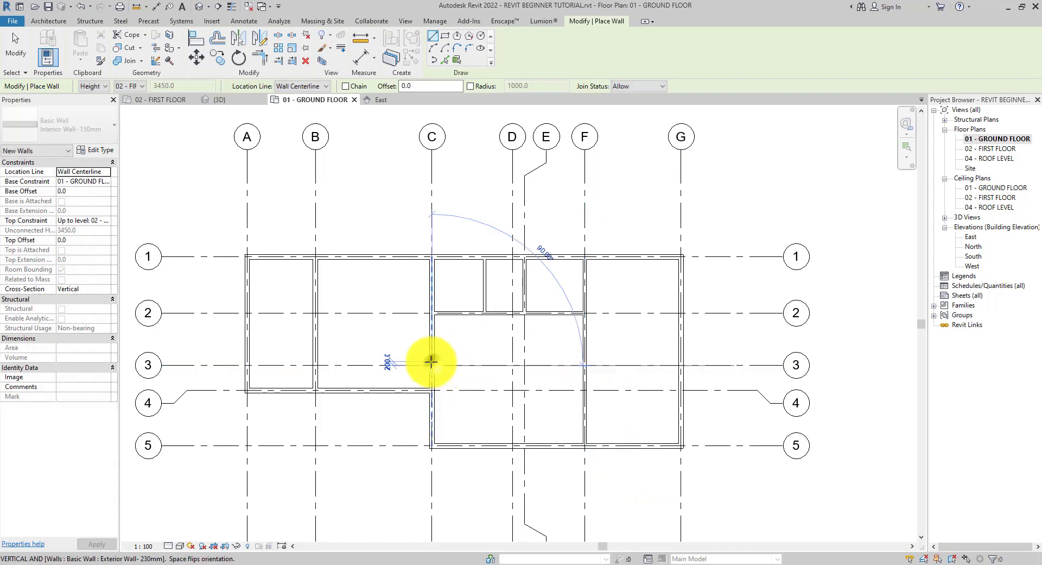
left_click(585, 365)
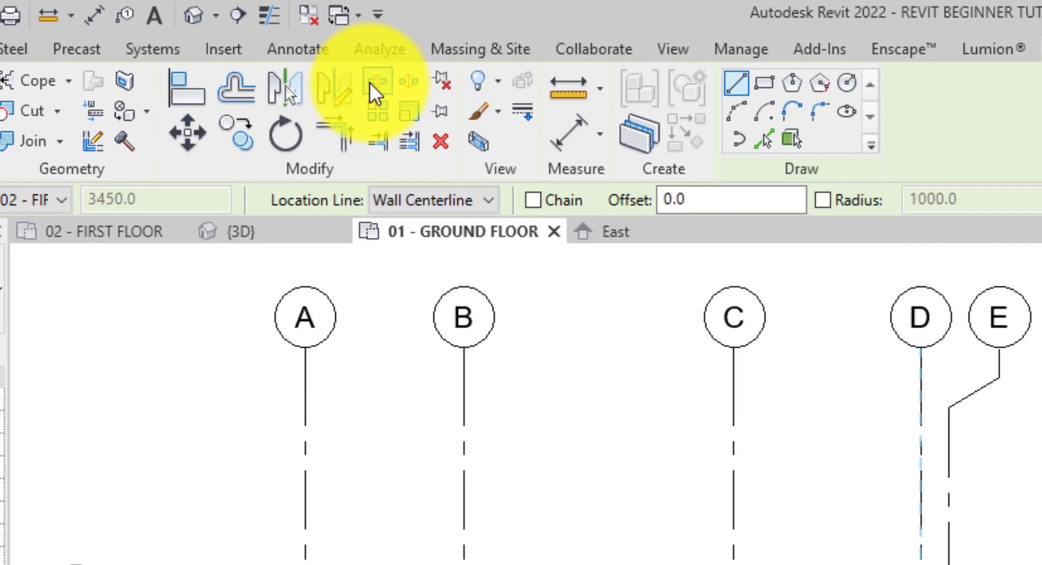
Step: Split the interior walls to clear the hallway between grids 2 and 3, then exit to Modify
left_click(369, 83)
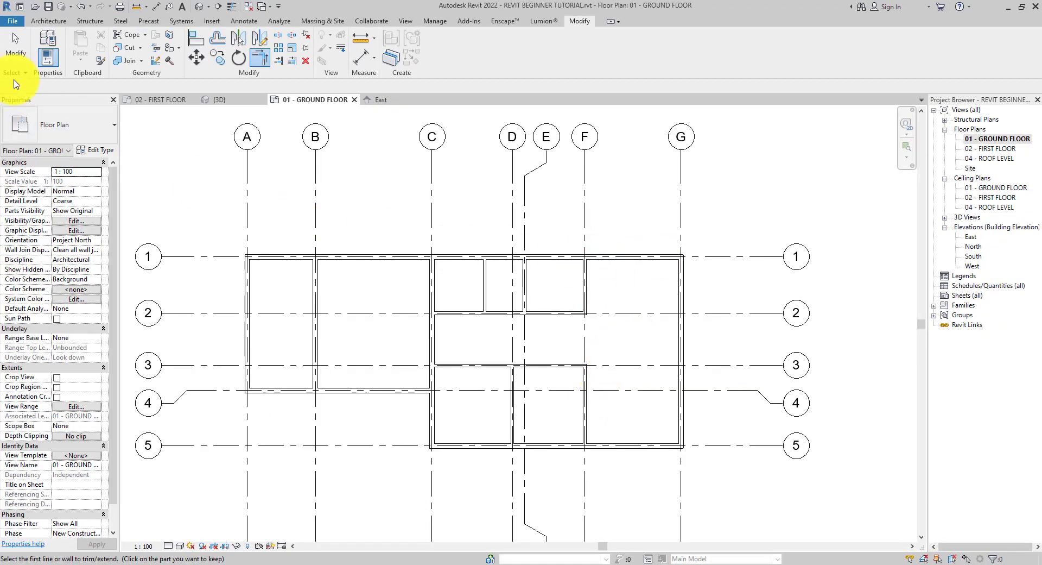
left_click(12, 57)
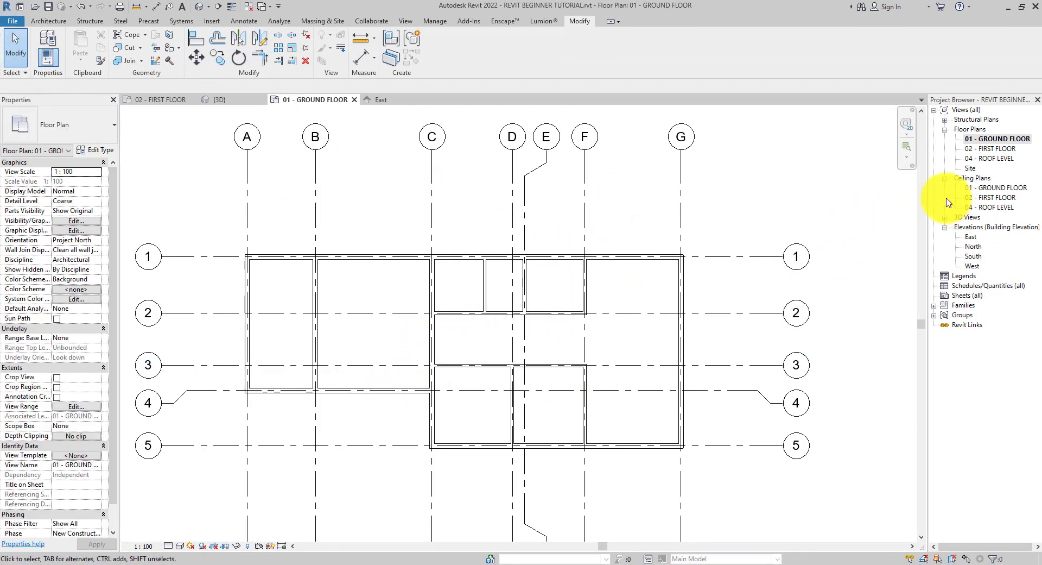
Step: On the 02 - FIRST FLOOR plan, start Interior Wall - 150mm walls rising to 04 - ROOF LEVEL
double_click(996, 149)
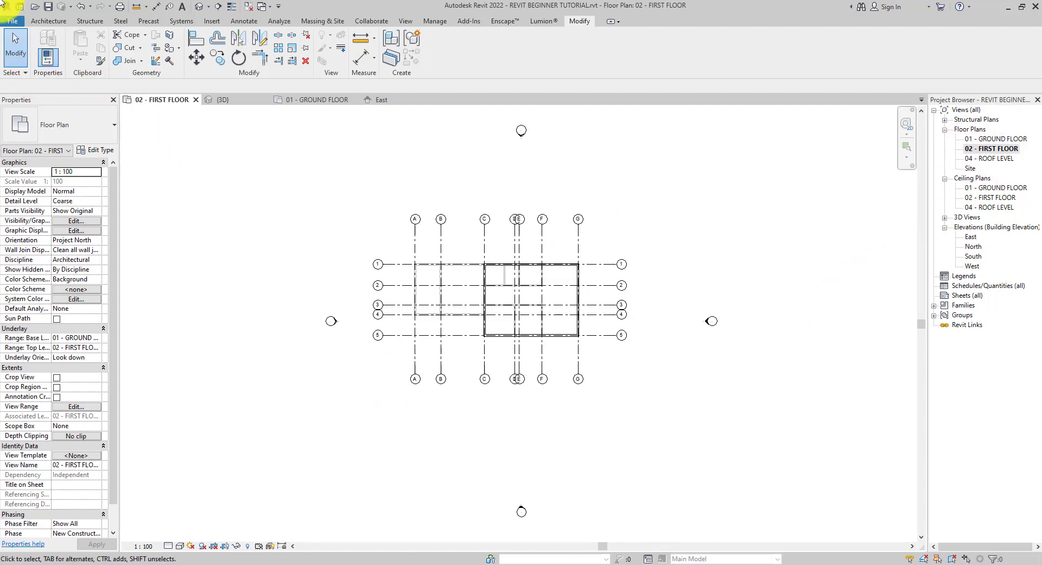
left_click(56, 22)
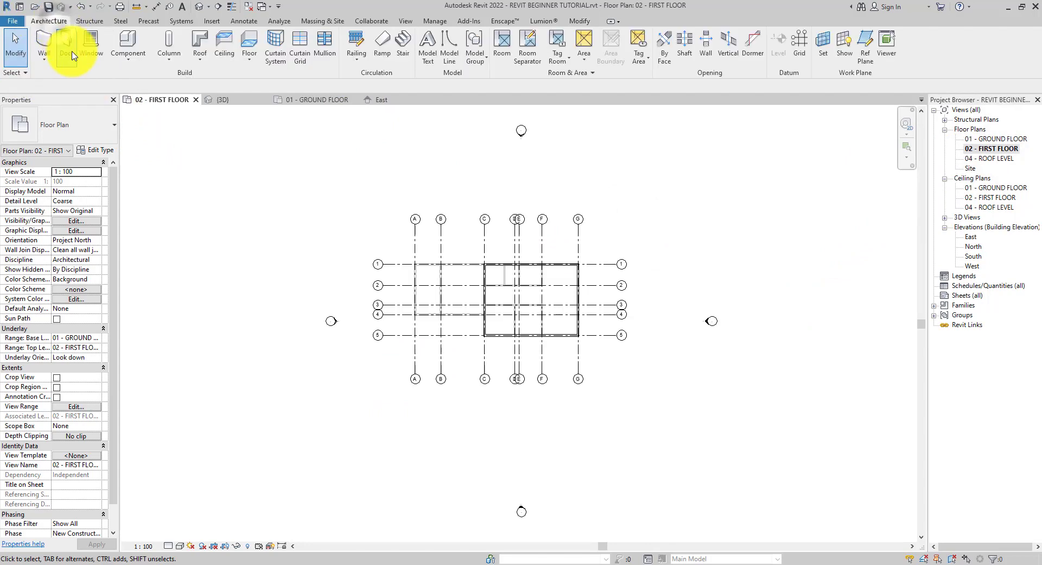
left_click(45, 43)
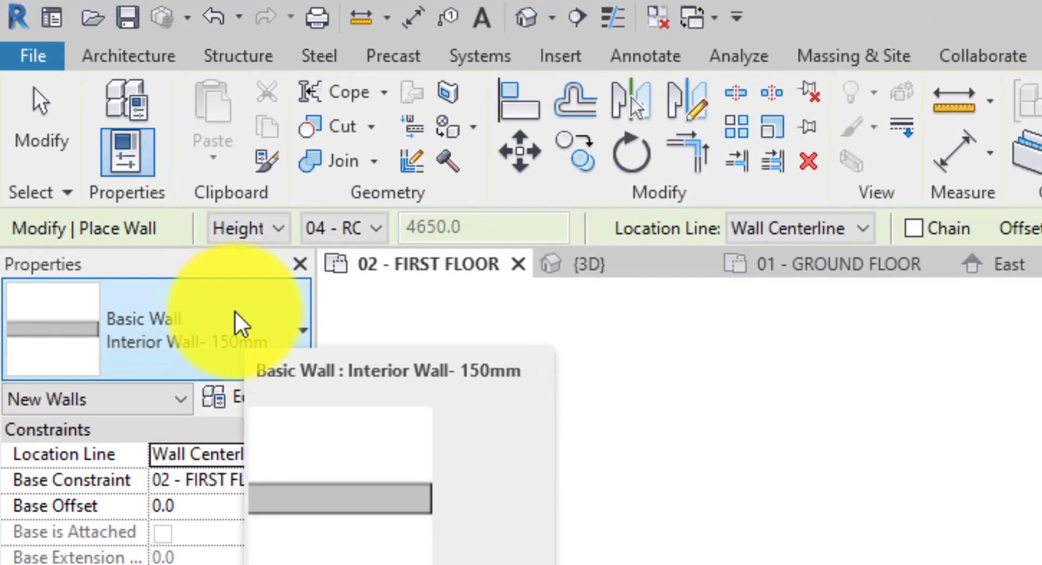
left_click(365, 232)
left_click(364, 233)
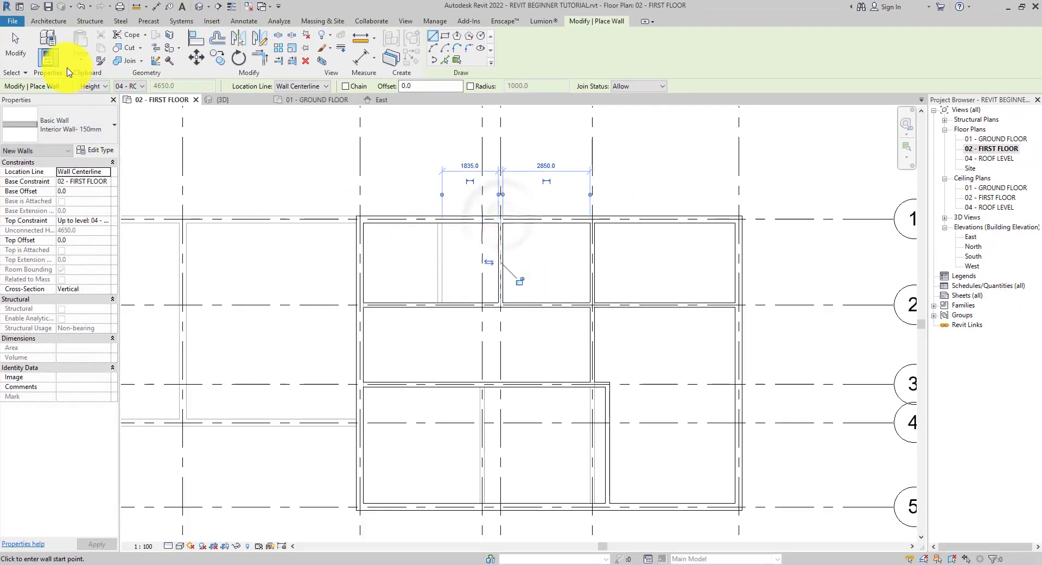
Step: Exit the Wall tool and zoom out to show the whole first-floor interior wall layout
left_click(20, 51)
scroll(516, 316, "down", 5)
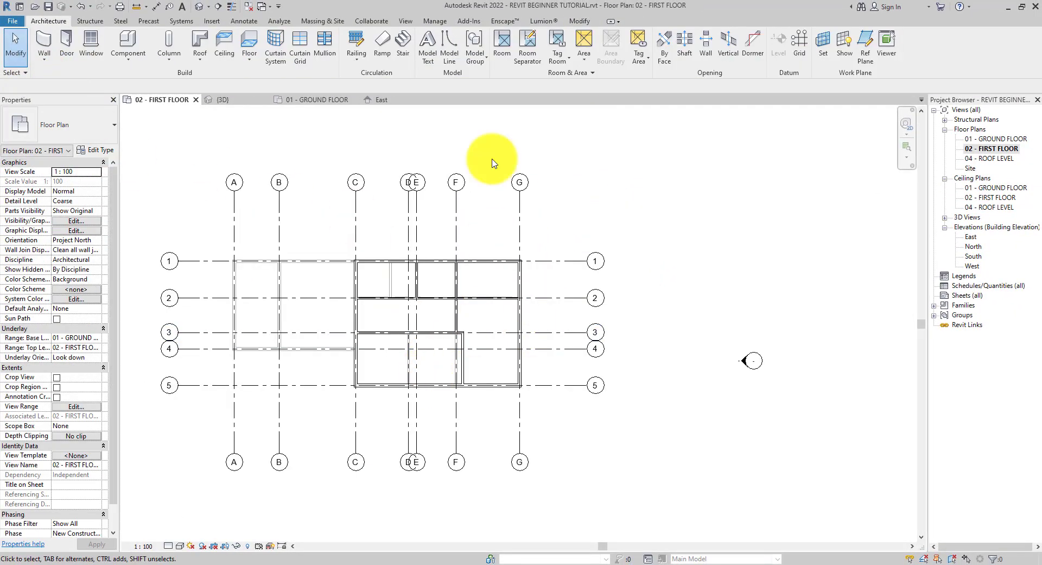